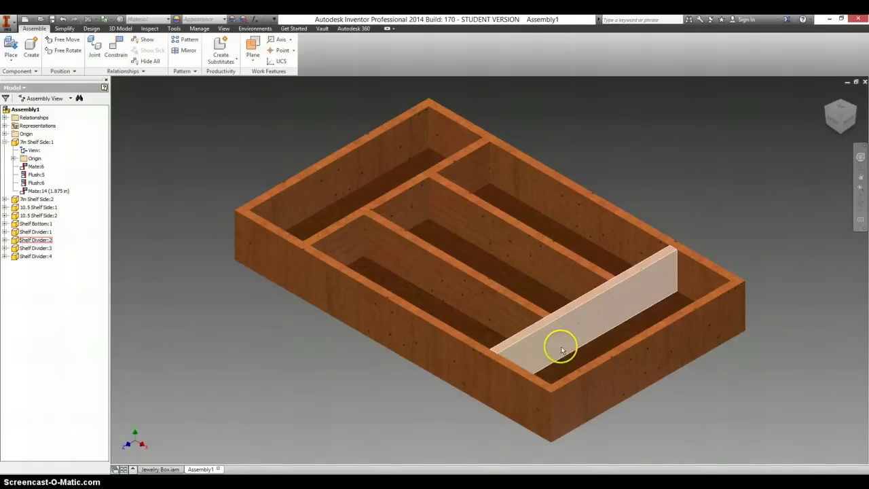
# Save the untitled divided shelf assembly and its parts as Shelf.iam in the Jewelry Box folder
pyautogui.click(52, 21)
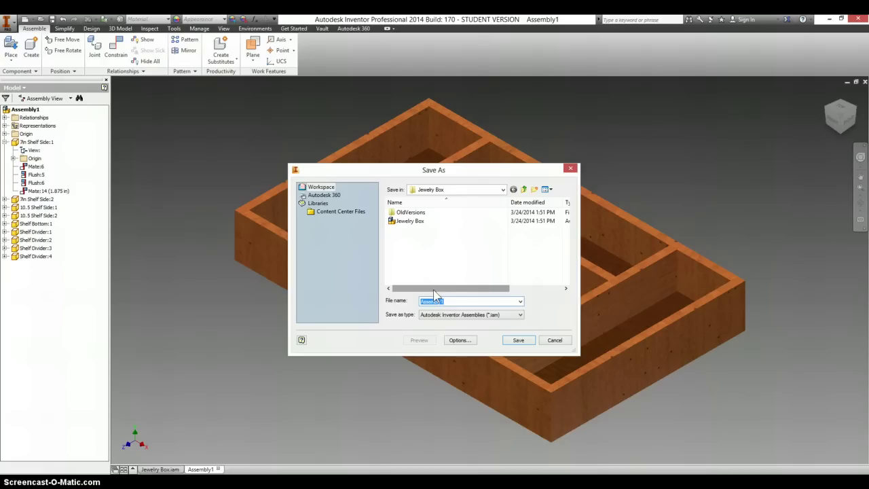
pyautogui.write('Shelf')
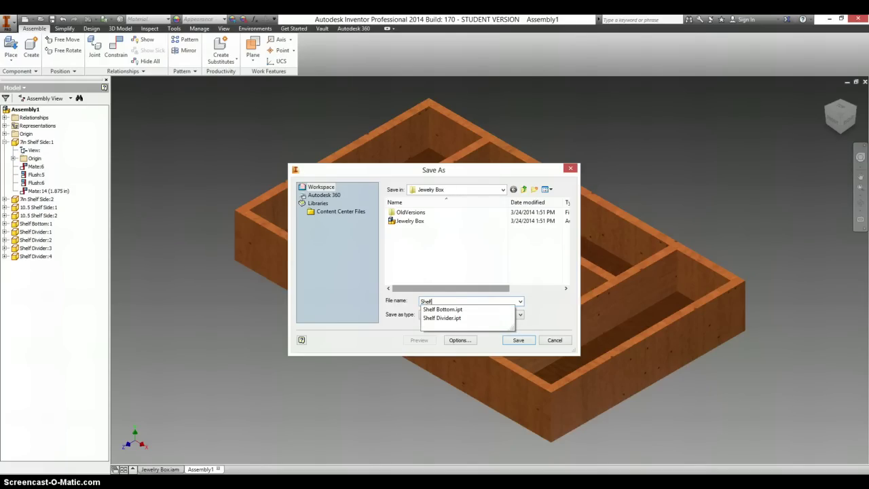
pyautogui.click(508, 342)
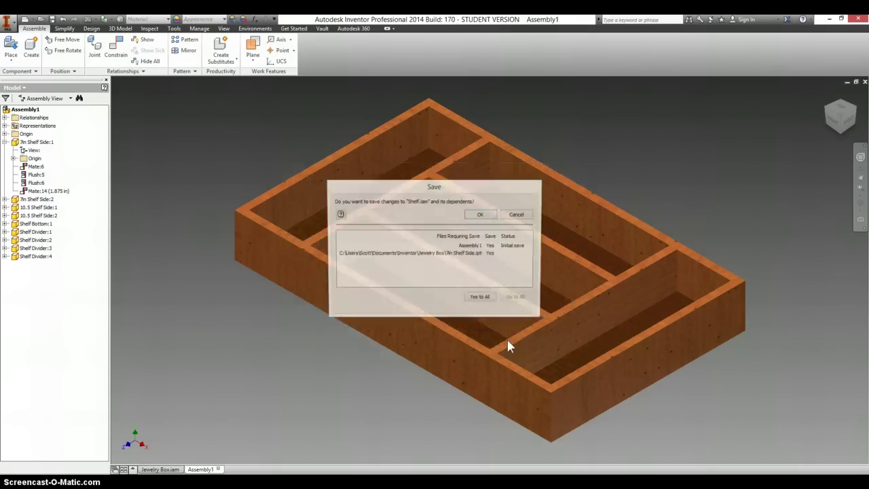
pyautogui.click(481, 215)
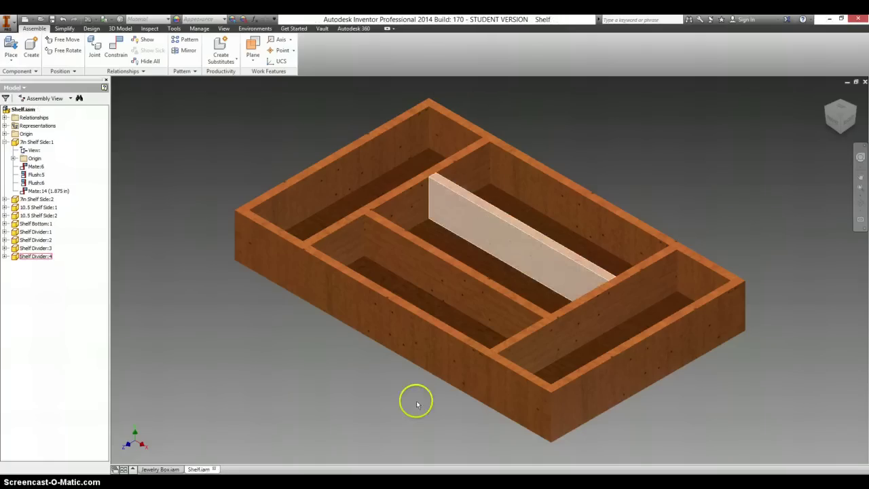
# In the Jewelry Box assembly, select the Shelf assembly file as the component to place
pyautogui.click(166, 469)
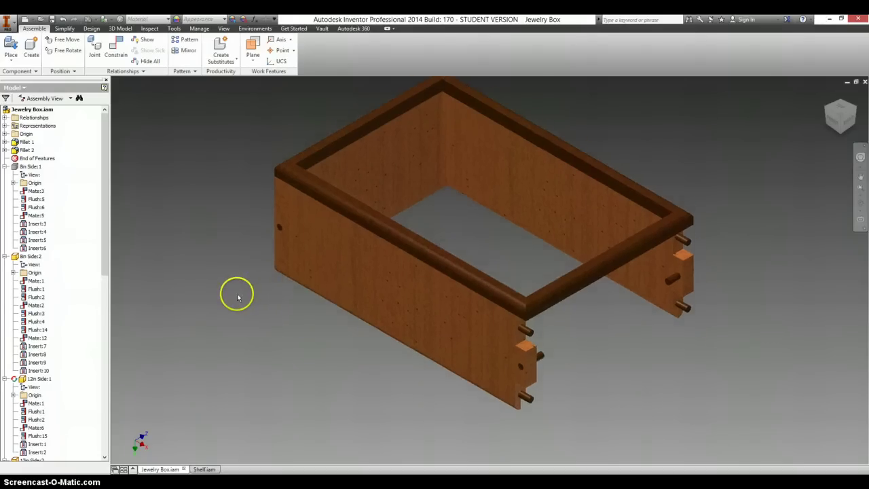
pyautogui.click(12, 46)
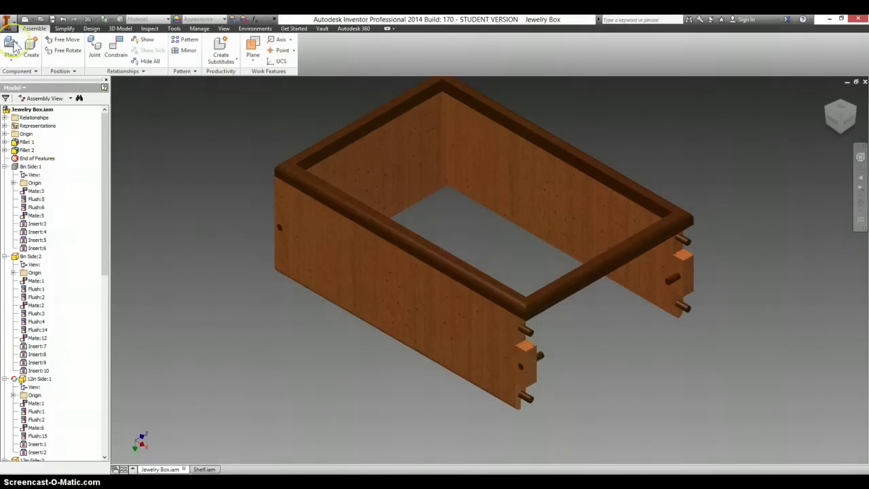
pyautogui.click(415, 247)
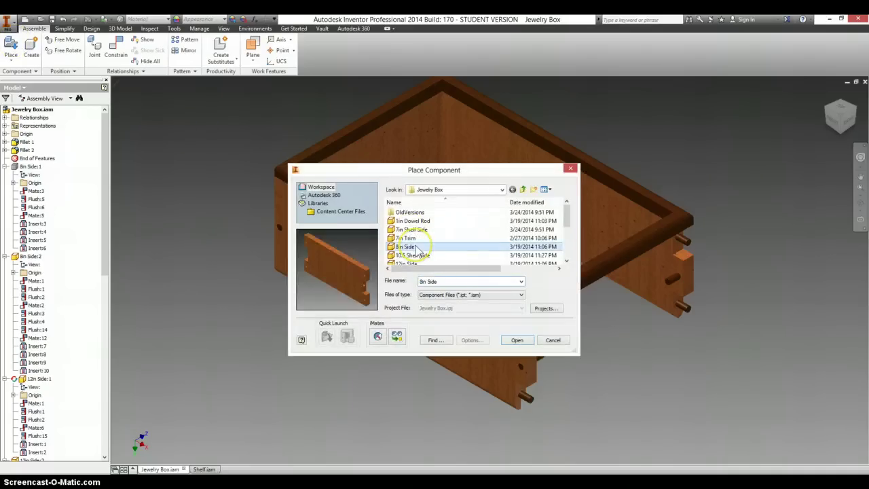
pyautogui.scroll(-3, 411, 248)
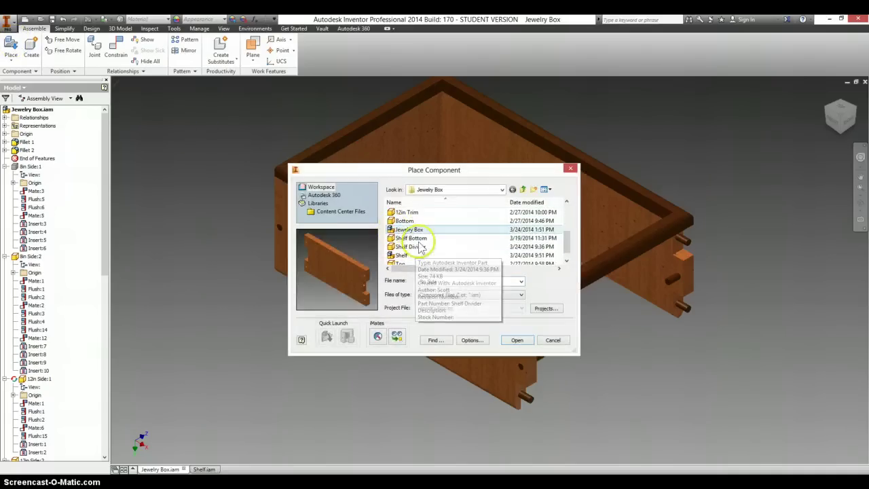
pyautogui.click(403, 256)
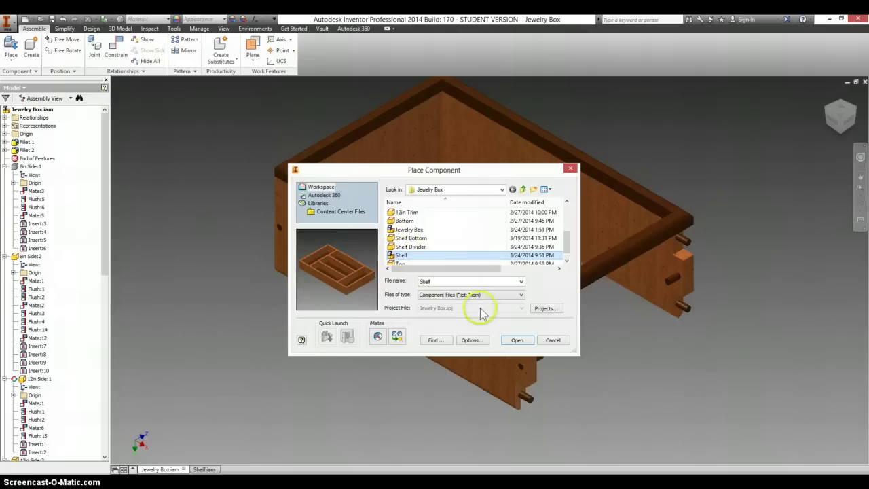
pyautogui.click(517, 339)
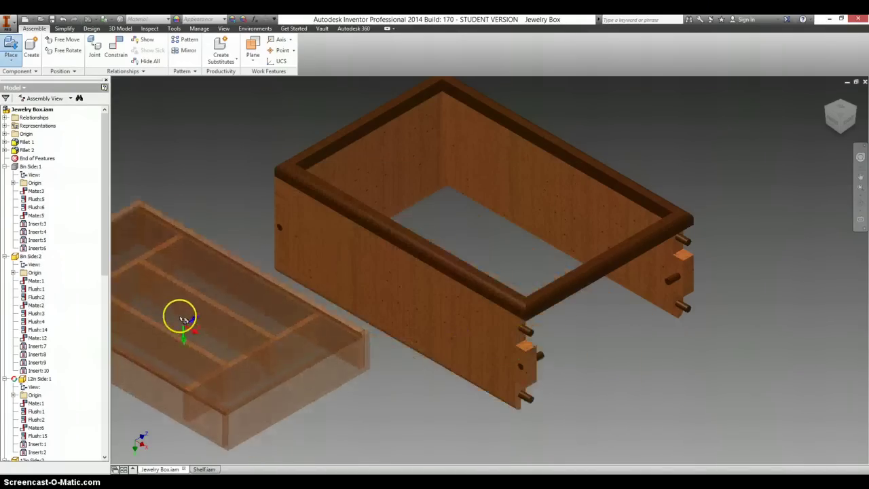
# Drop one Shelf copy beside the box frame and stop placing further copies
pyautogui.click(199, 346)
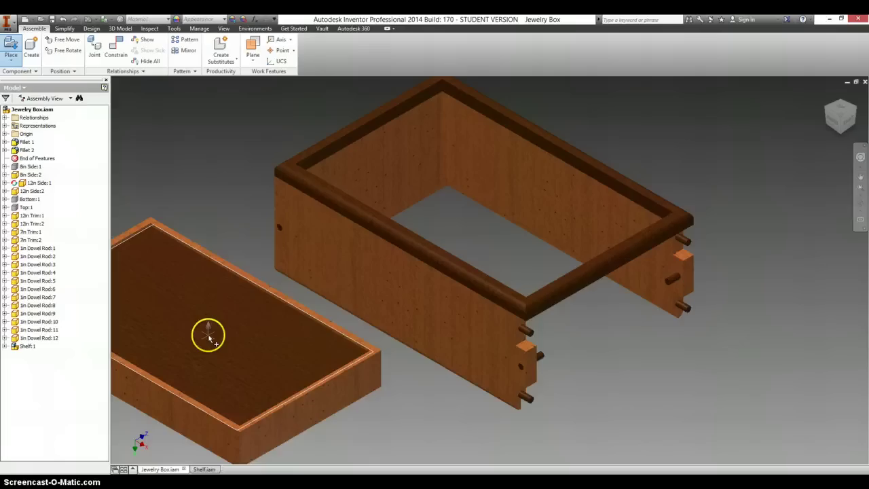
pyautogui.moveTo(219, 333); pyautogui.dragTo(249, 326, button='middle')
pyautogui.moveTo(302, 312); pyautogui.dragTo(300, 316, button='middle')
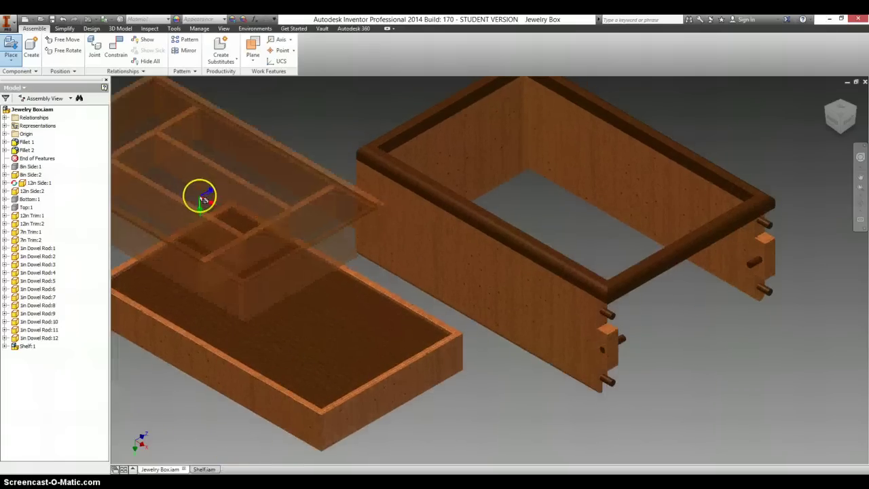
pyautogui.rightClick(195, 162)
pyautogui.click(238, 173)
pyautogui.press('Escape')
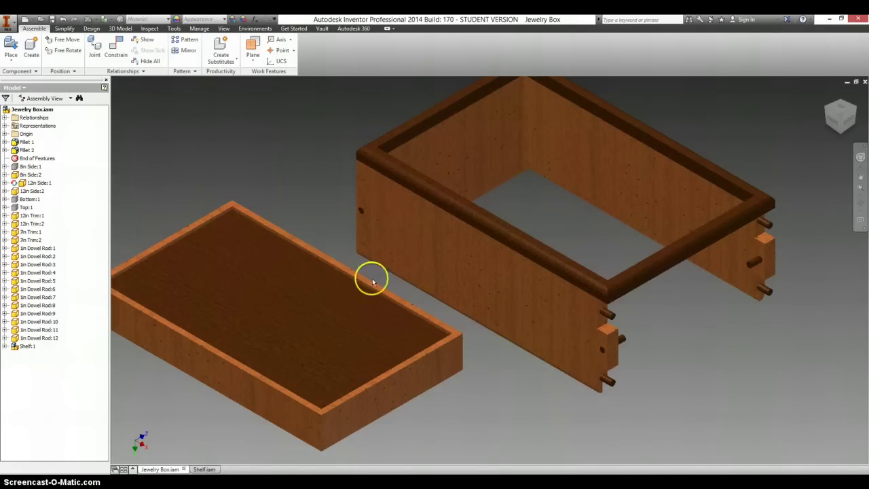
# Turn on visibility of the Bottom:1 panel so it shows inside the box frame
pyautogui.rightClick(34, 204)
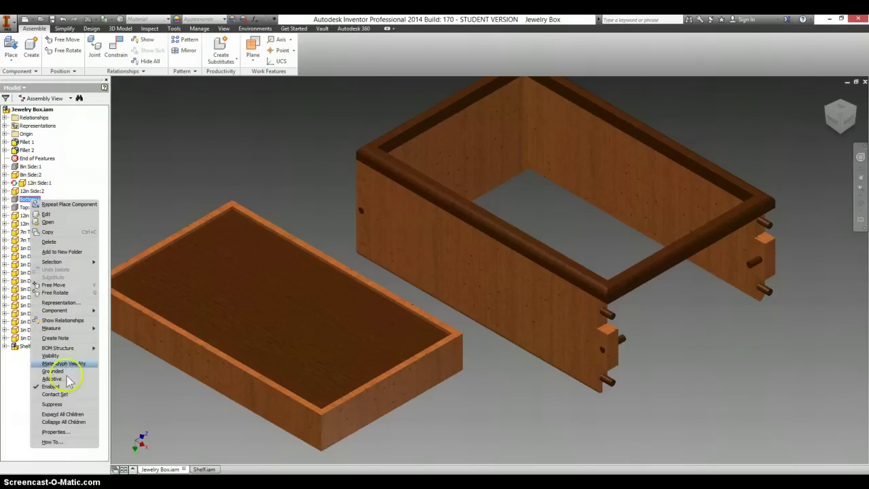
pyautogui.click(61, 355)
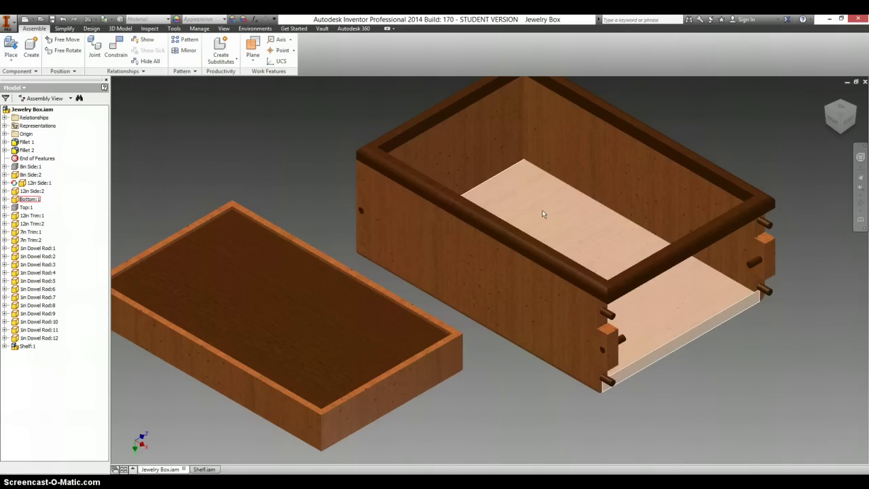
pyautogui.moveTo(542, 214); pyautogui.dragTo(544, 155)
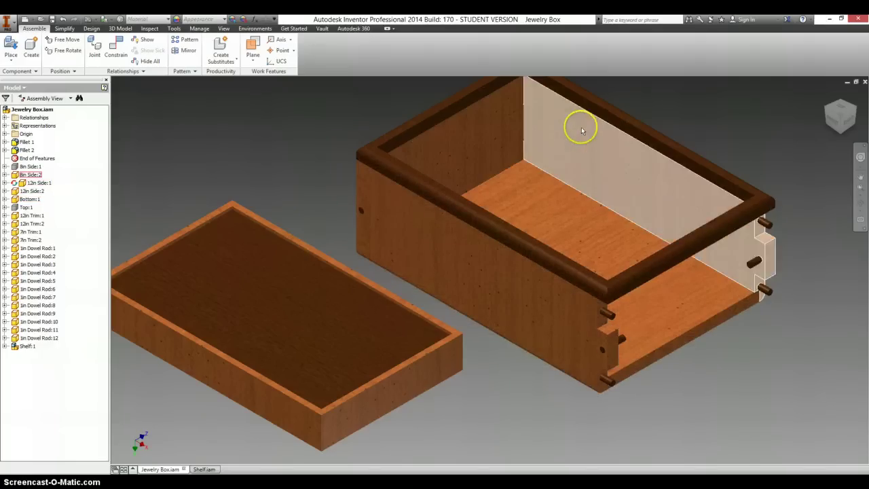
pyautogui.moveTo(713, 115); pyautogui.dragTo(700, 121, button='middle')
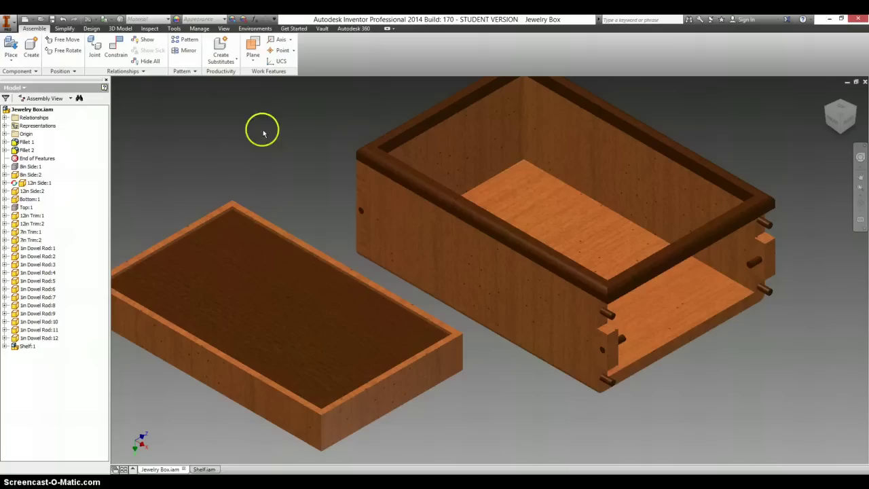
# Create a new part and sketch a rectangle from the origin on the front plane
pyautogui.click(33, 22)
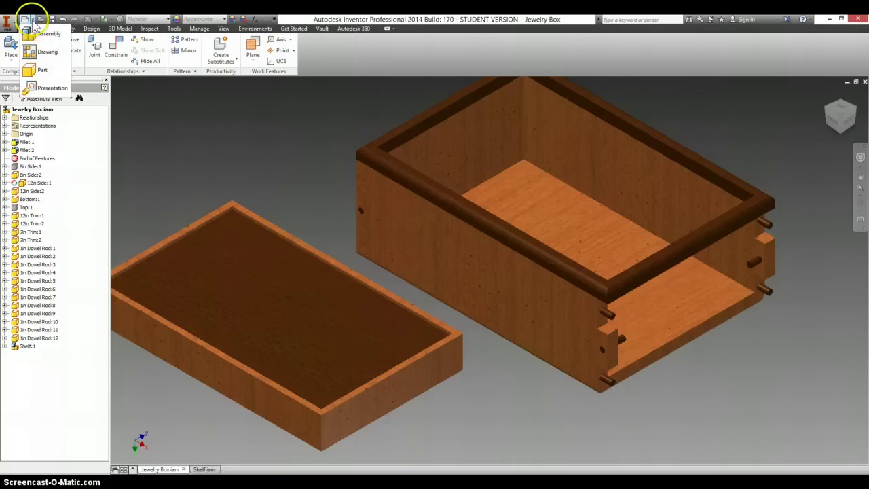
pyautogui.click(39, 73)
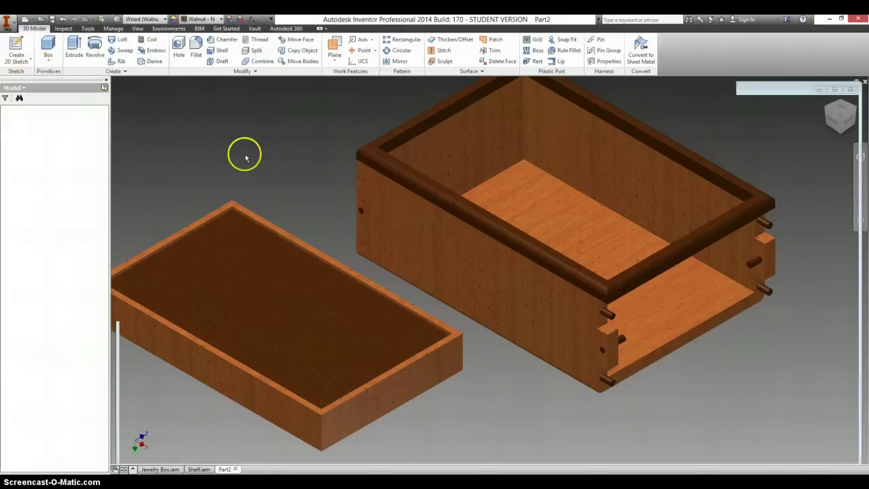
pyautogui.click(13, 61)
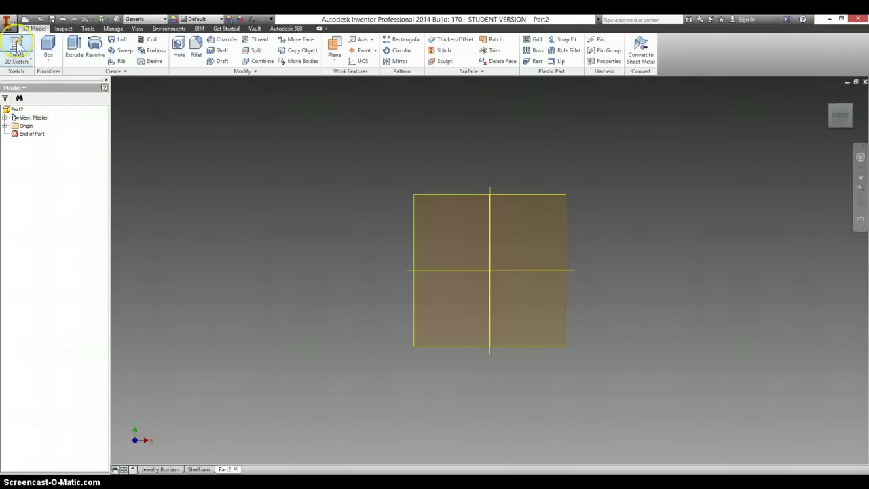
pyautogui.click(499, 235)
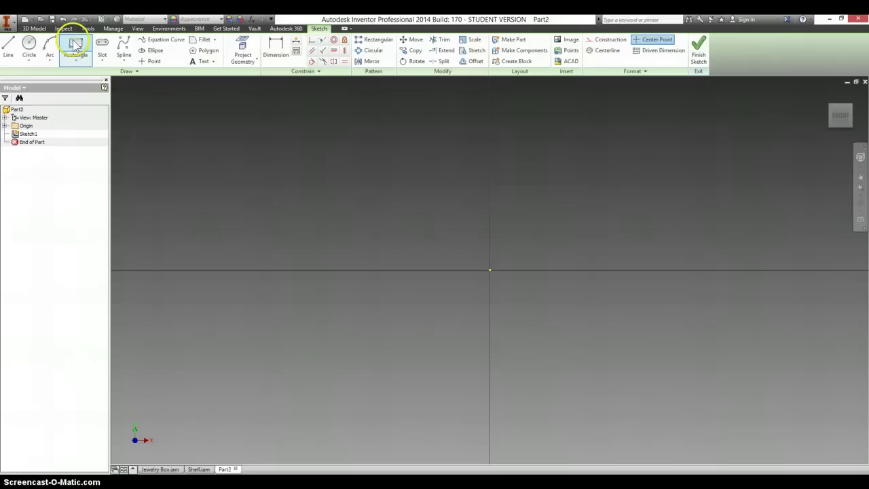
pyautogui.click(75, 45)
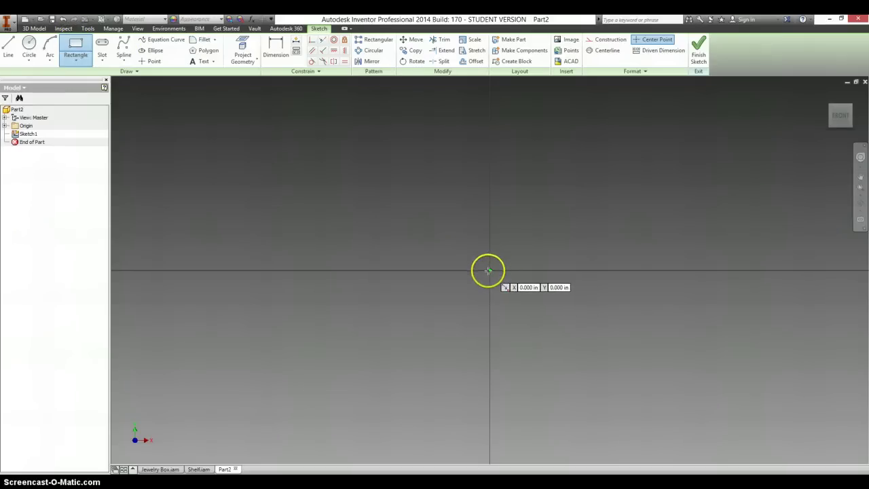
pyautogui.click(489, 269)
pyautogui.click(799, 222)
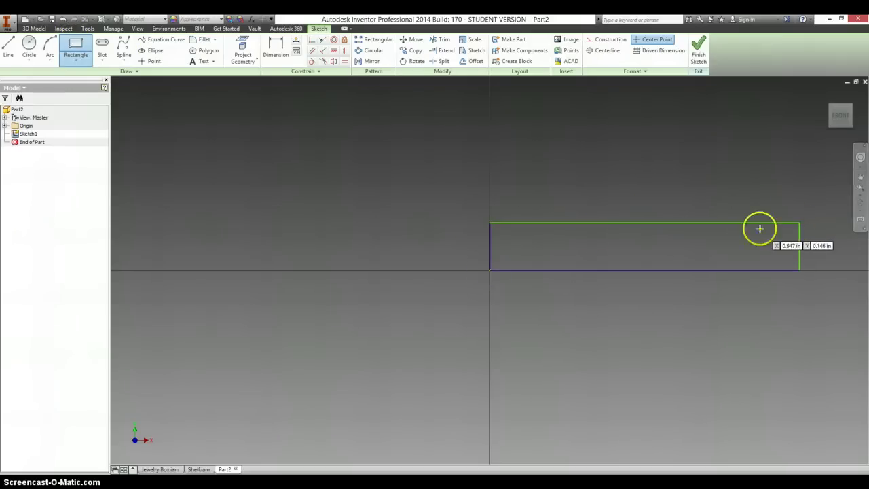
# Dimension the rectangle's left edge to .500 high and return to the Jewelry Box assembly
pyautogui.click(276, 48)
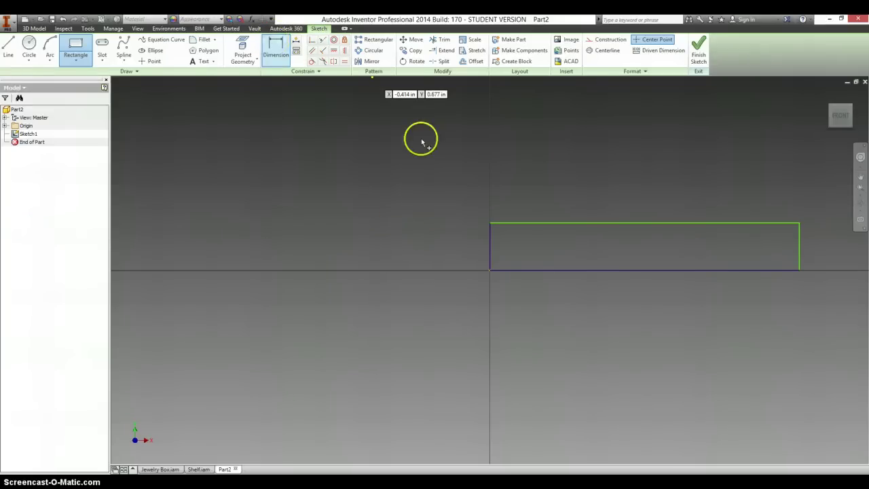
pyautogui.click(489, 256)
pyautogui.click(465, 255)
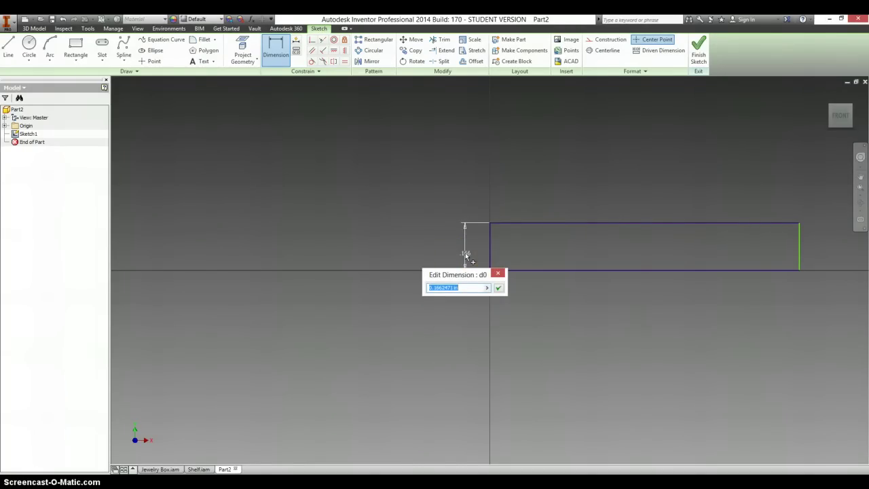
pyautogui.press('Return')
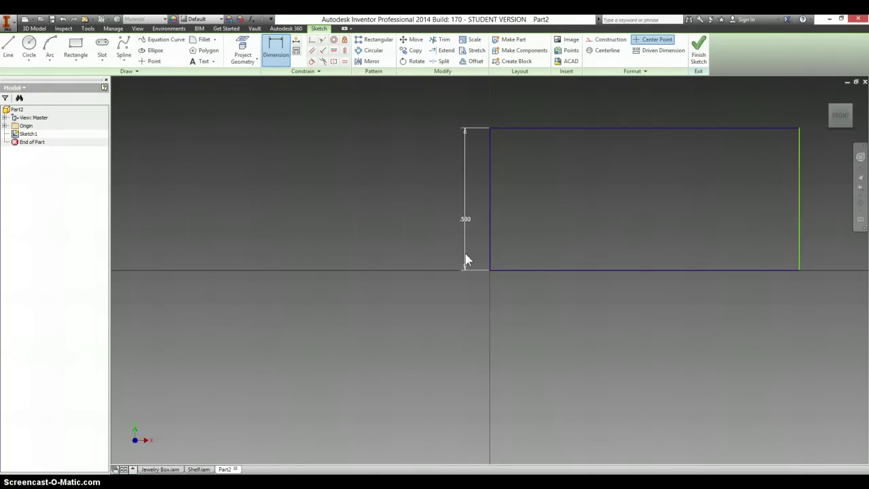
pyautogui.click(159, 469)
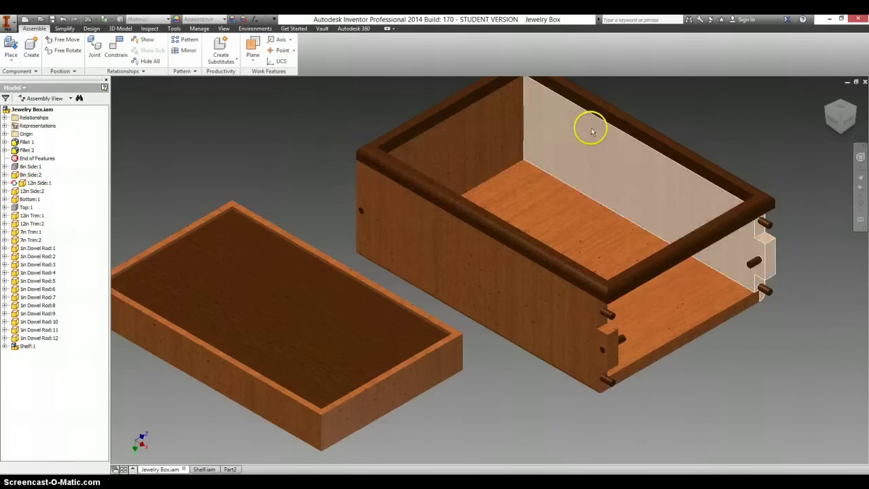
# From the top view, measure the box's inner width corner to corner as 7 in, then return to Part2
pyautogui.click(848, 108)
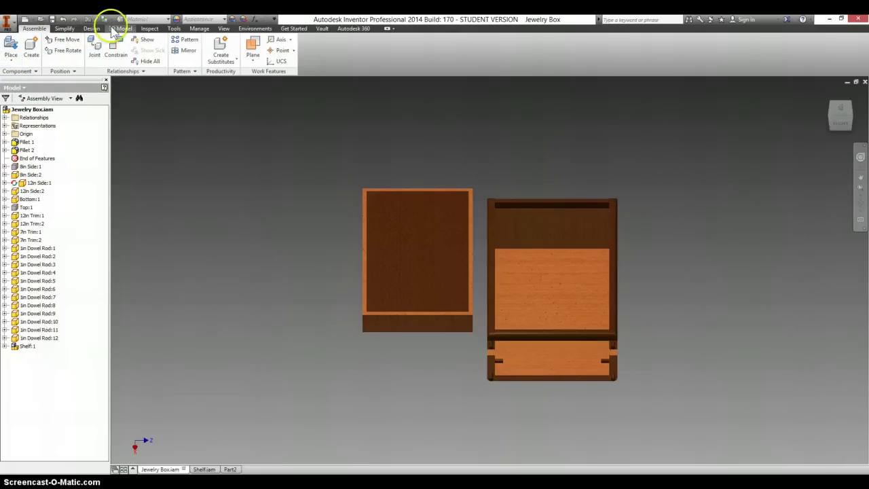
pyautogui.click(149, 29)
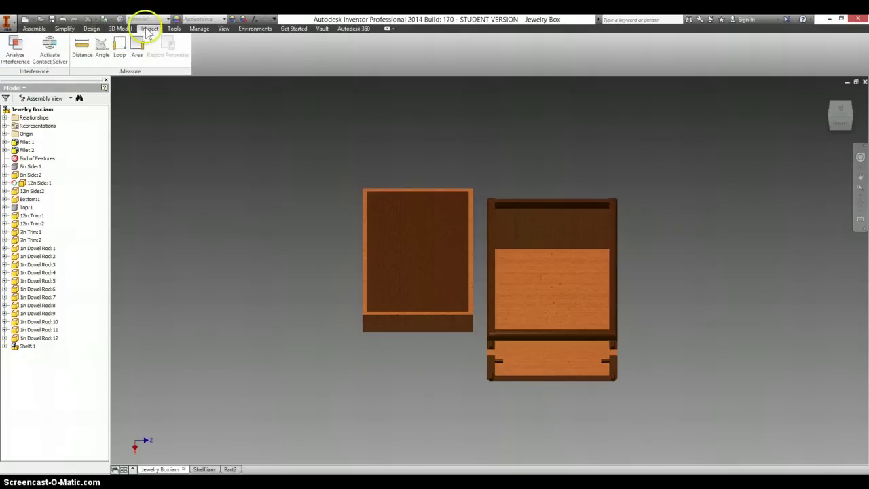
pyautogui.click(82, 49)
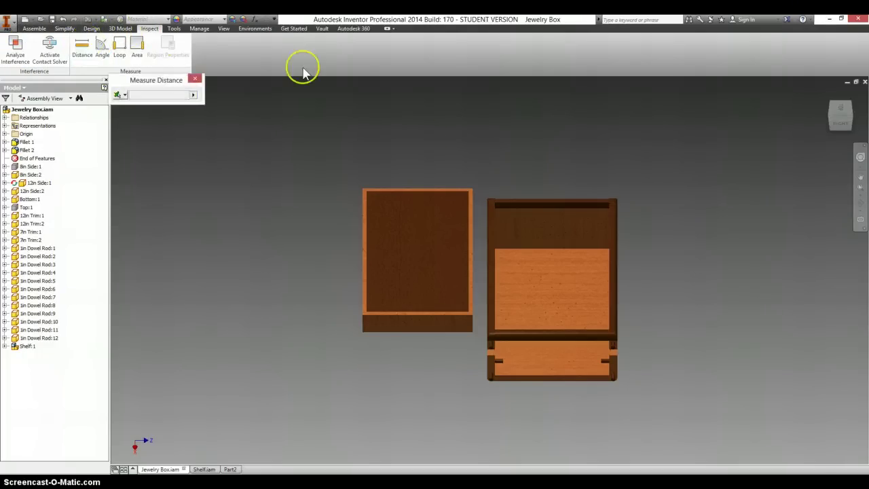
pyautogui.click(495, 203)
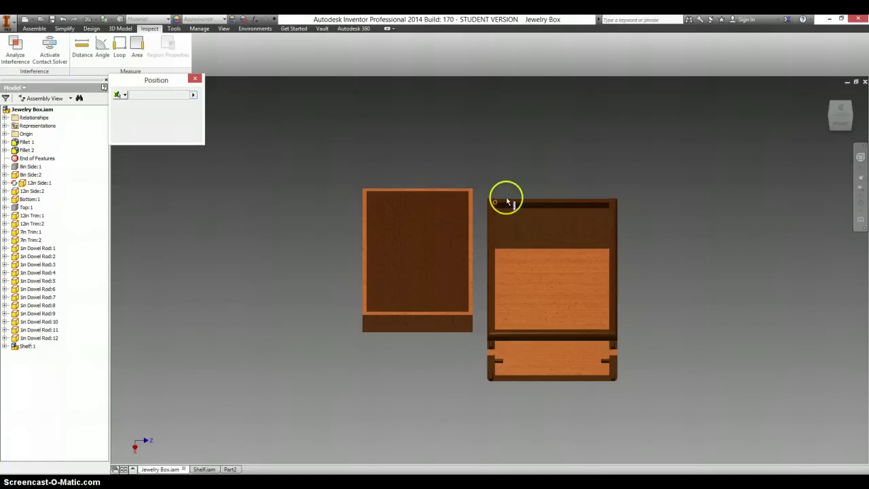
pyautogui.click(609, 205)
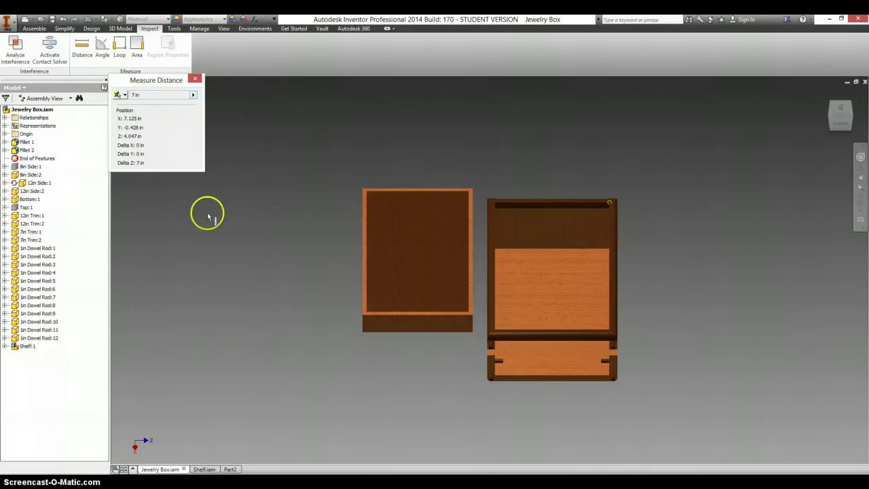
pyautogui.click(230, 469)
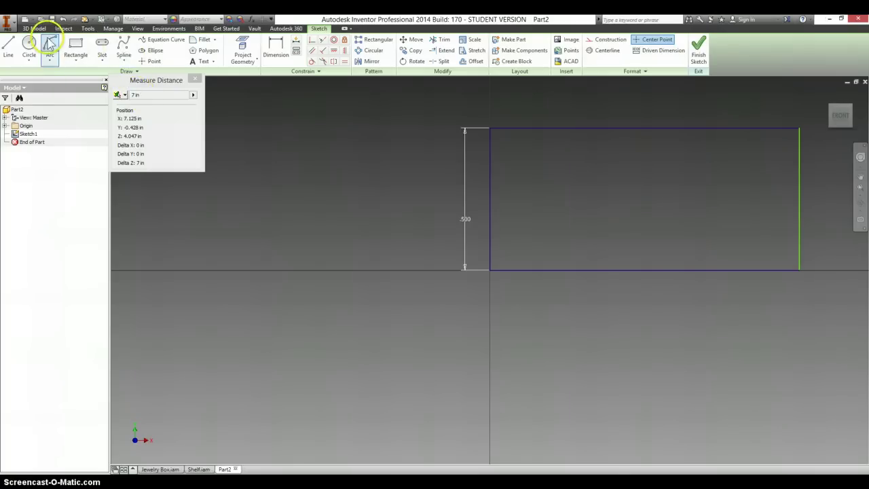
# Dimension the sketch rectangle's top edge to a length of 3
pyautogui.press('Escape')
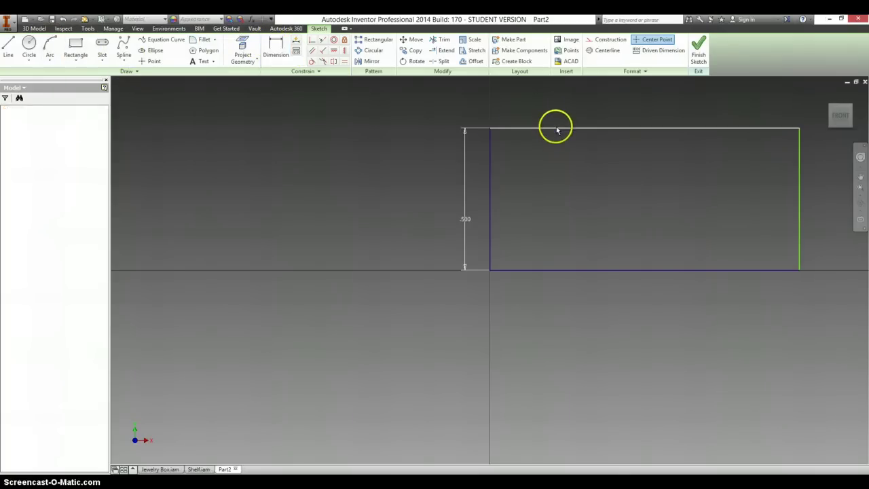
pyautogui.press('d')
pyautogui.click(558, 128)
pyautogui.click(582, 109)
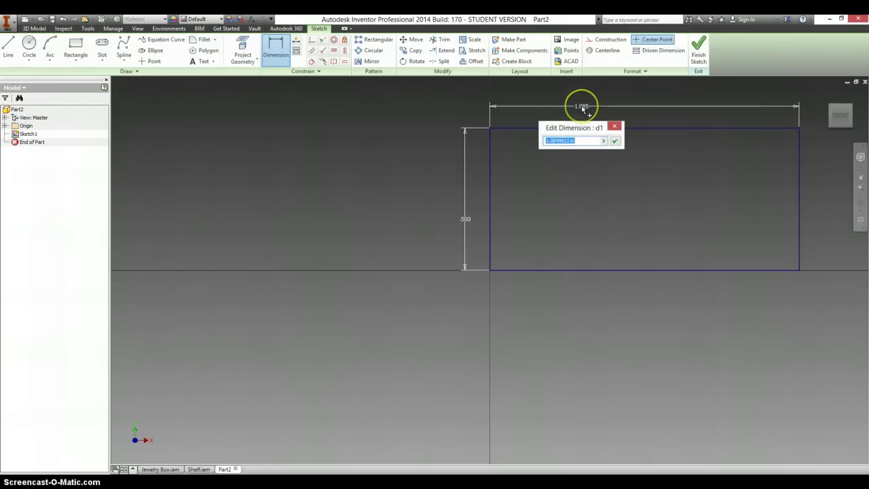
pyautogui.write('3')
pyautogui.press('Return')
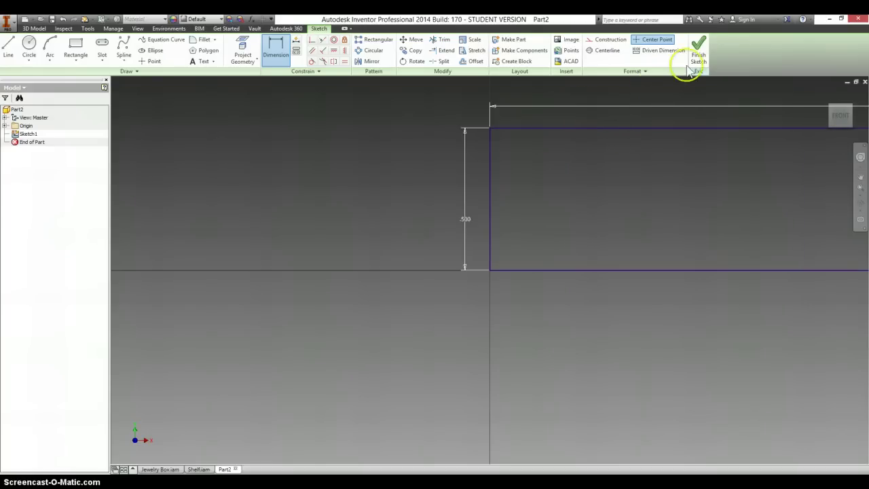
# Finish the sketch and extrude the rectangle 0.125 in into a slab
pyautogui.click(697, 46)
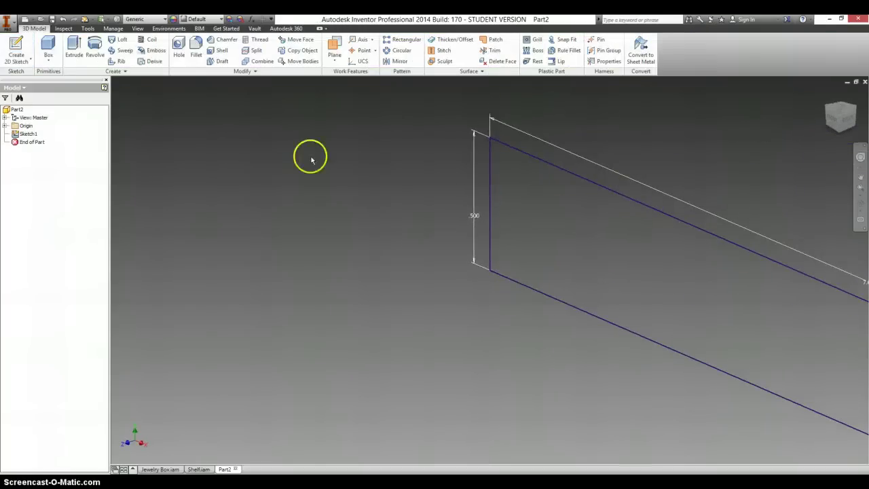
pyautogui.click(73, 44)
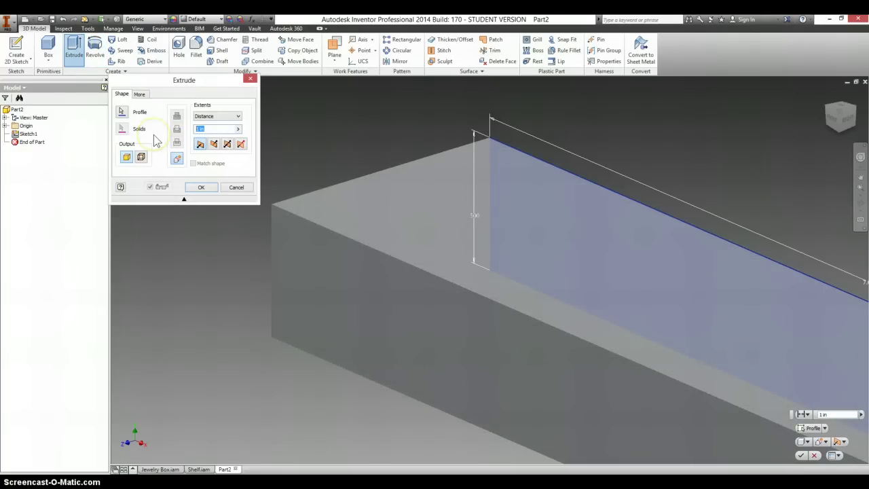
pyautogui.write('.125')
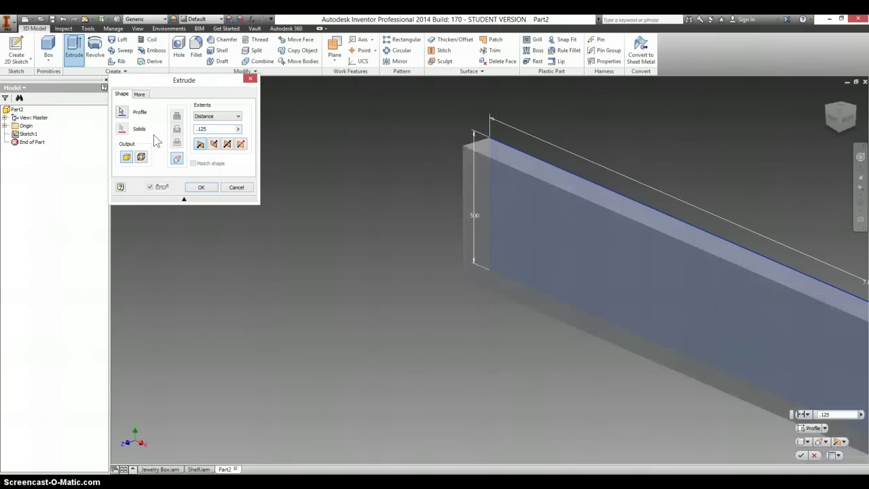
pyautogui.press('Return')
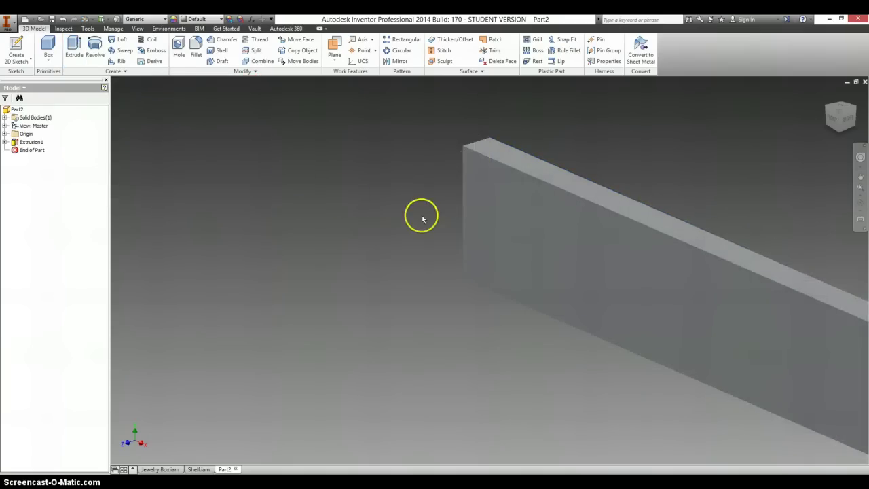
# Assign the Wood (Cherry) material to the slab
pyautogui.press('Home')
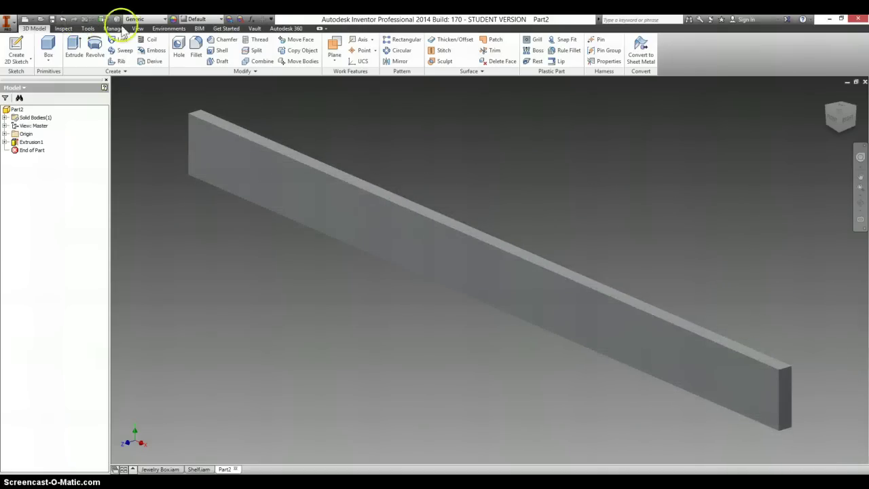
pyautogui.click(145, 19)
pyautogui.scroll(-9, 178, 210)
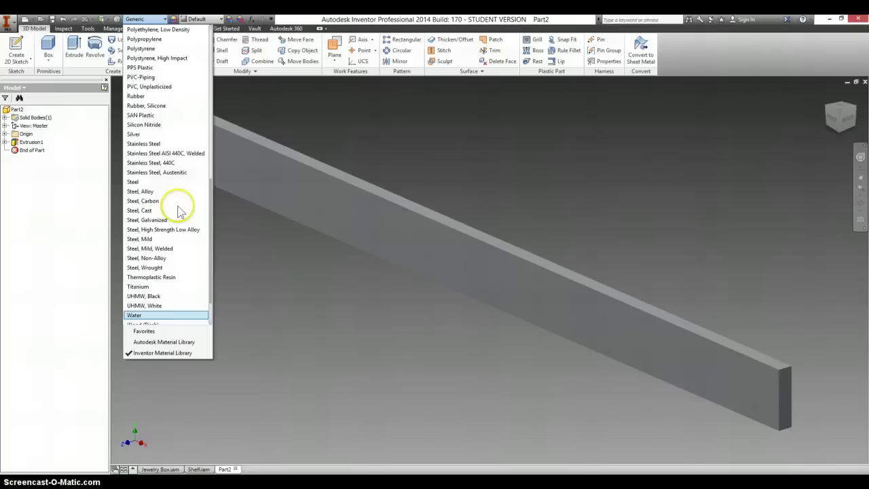
pyautogui.click(173, 288)
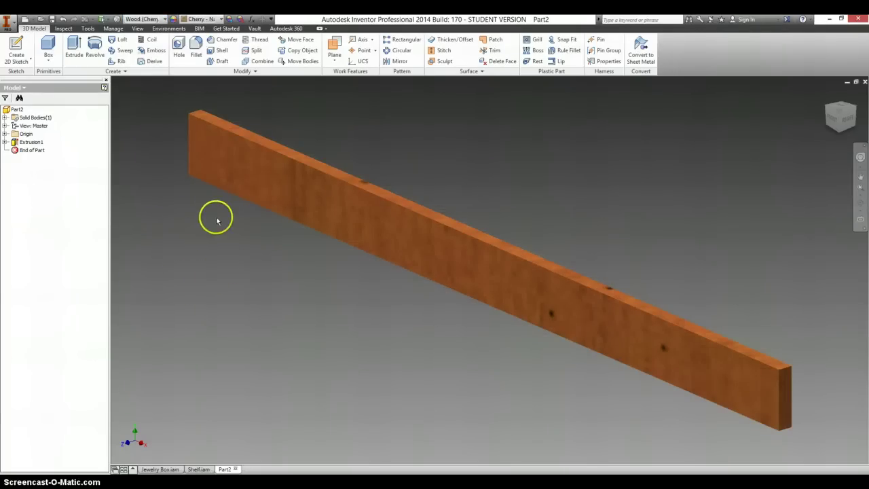
# Save Part2 as Shelf Support.ipt in the Jewelry Box folder
pyautogui.click(53, 19)
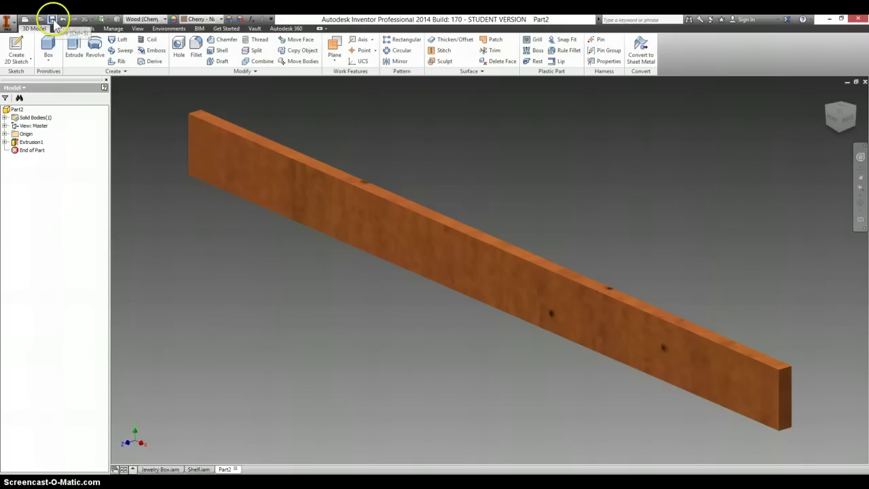
pyautogui.write('S')
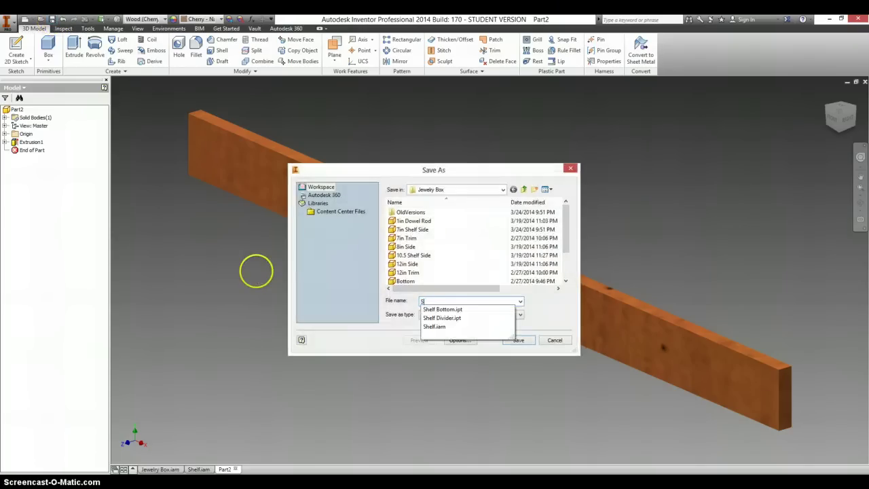
pyautogui.write('helf Support')
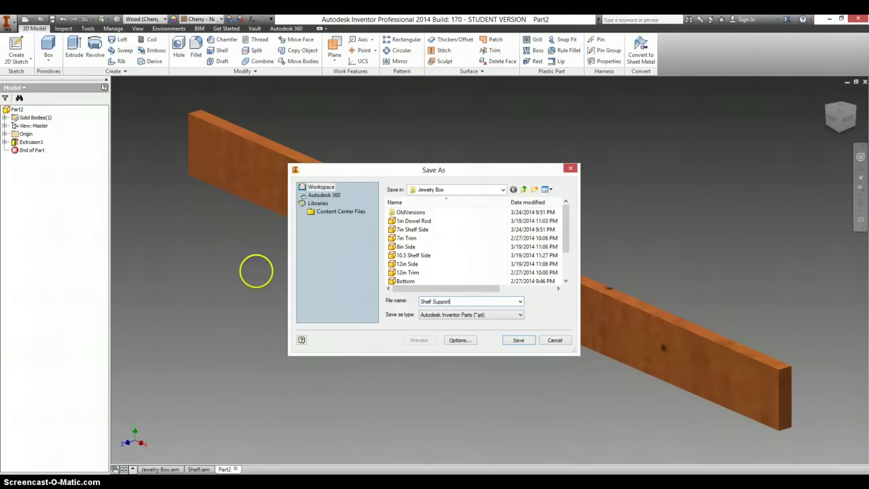
pyautogui.click(510, 339)
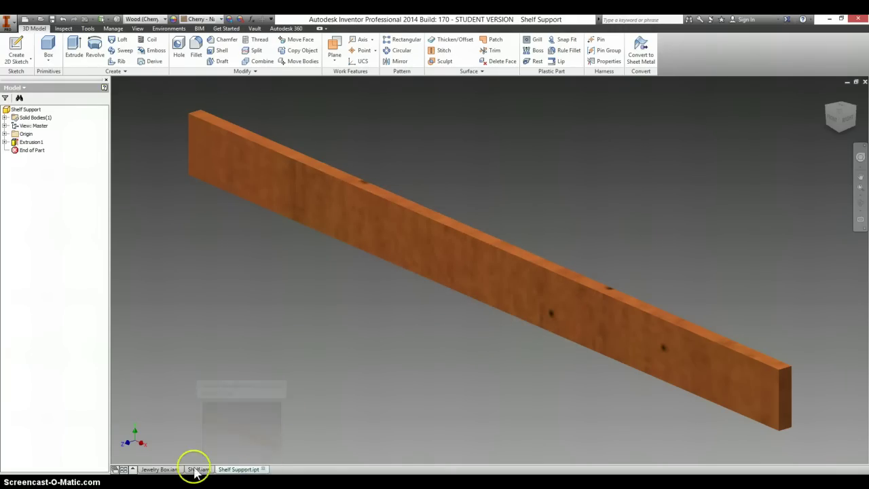
# In the Jewelry Box assembly, constrain the shelf's front face to the box's inner top face
pyautogui.click(167, 468)
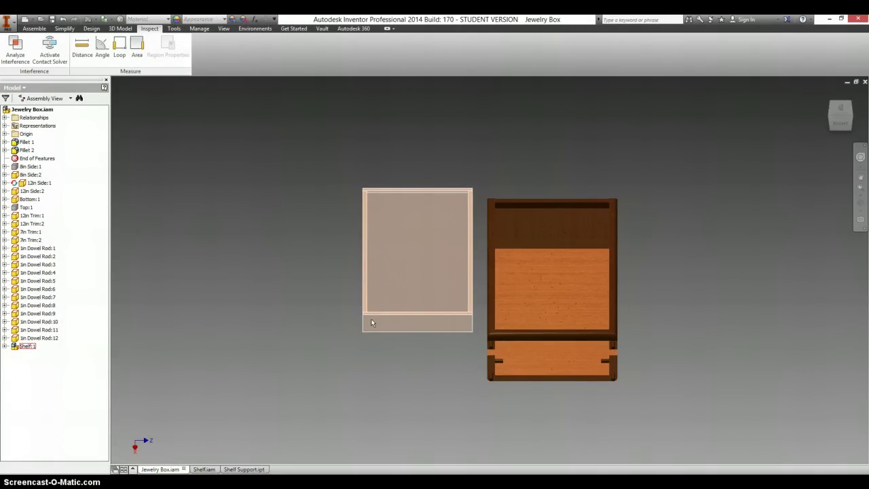
pyautogui.click(360, 314)
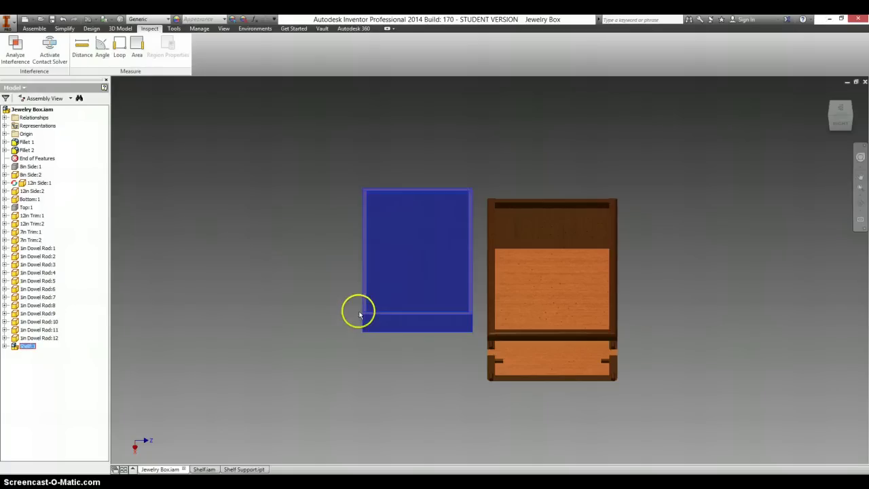
pyautogui.click(240, 287)
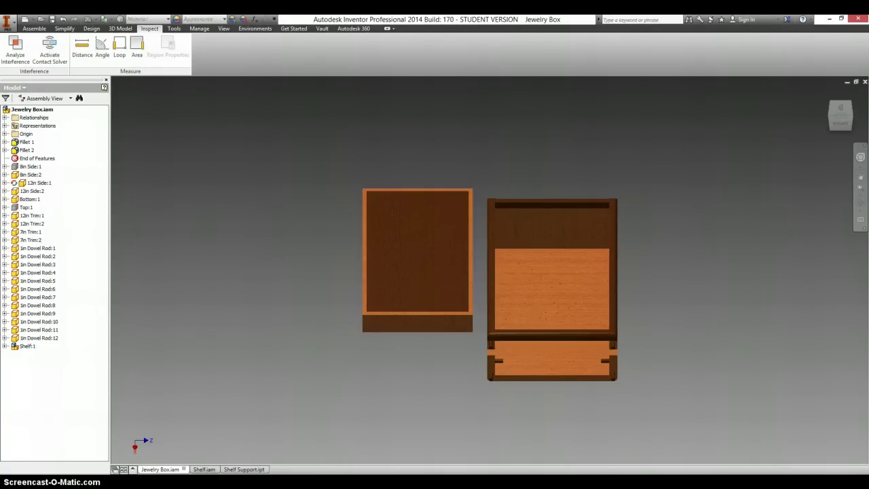
pyautogui.click(34, 29)
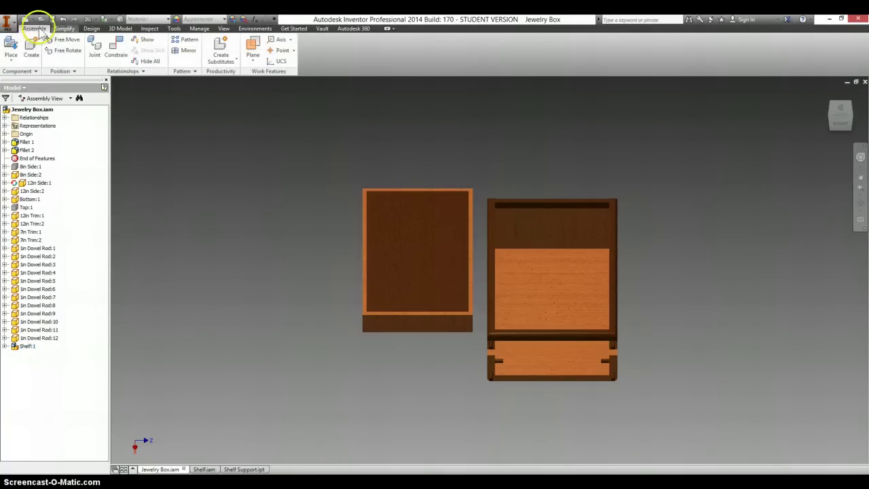
pyautogui.click(115, 49)
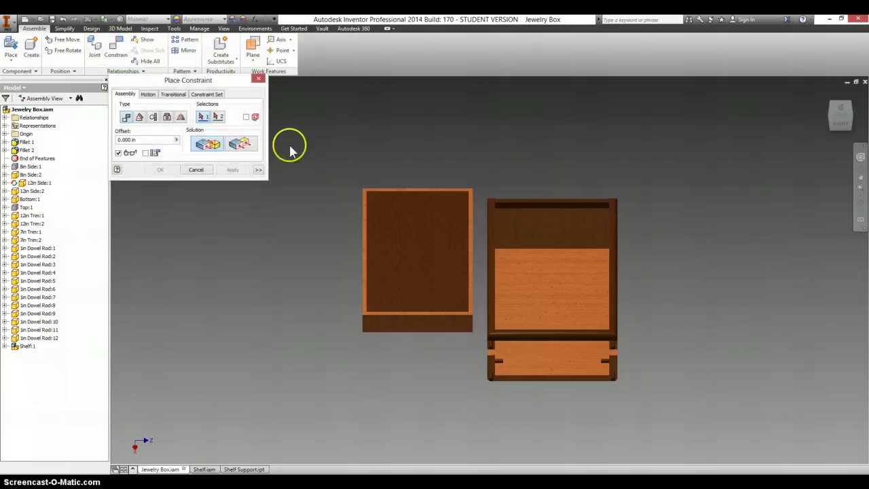
pyautogui.click(399, 328)
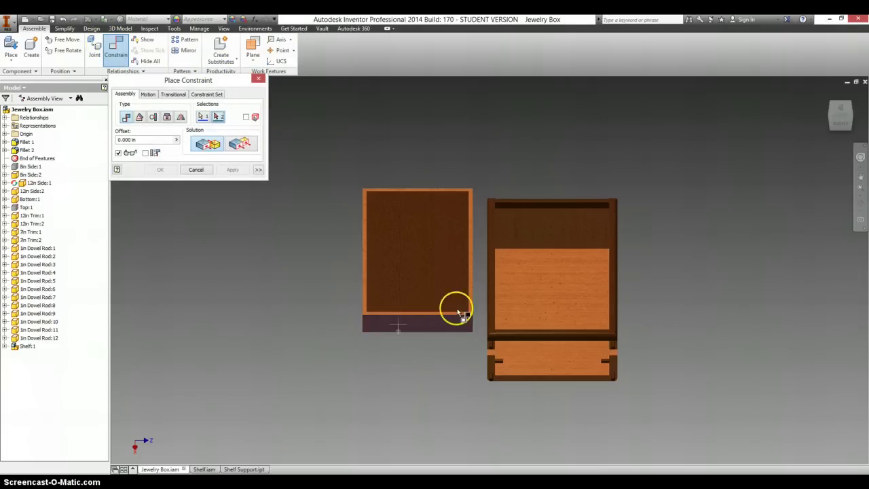
pyautogui.click(521, 231)
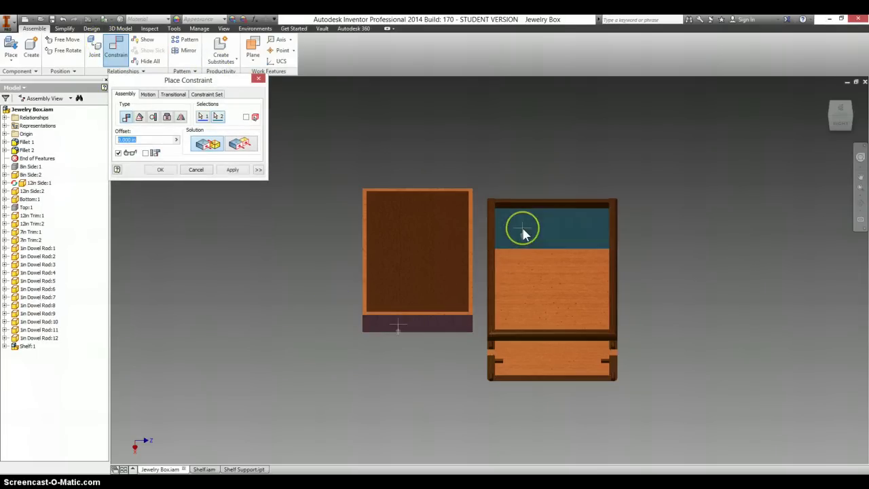
pyautogui.click(233, 170)
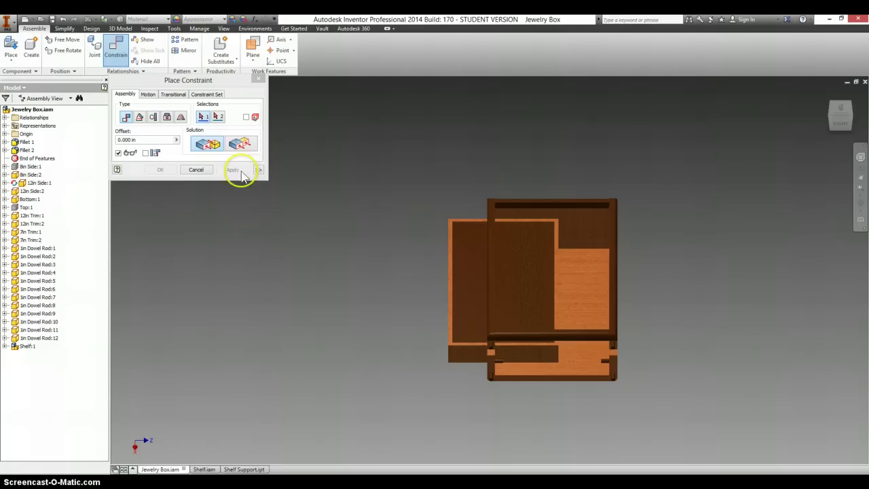
# Constrain the shelf's left face to the matching box face with a 2 in offset
pyautogui.scroll(-4, 453, 285)
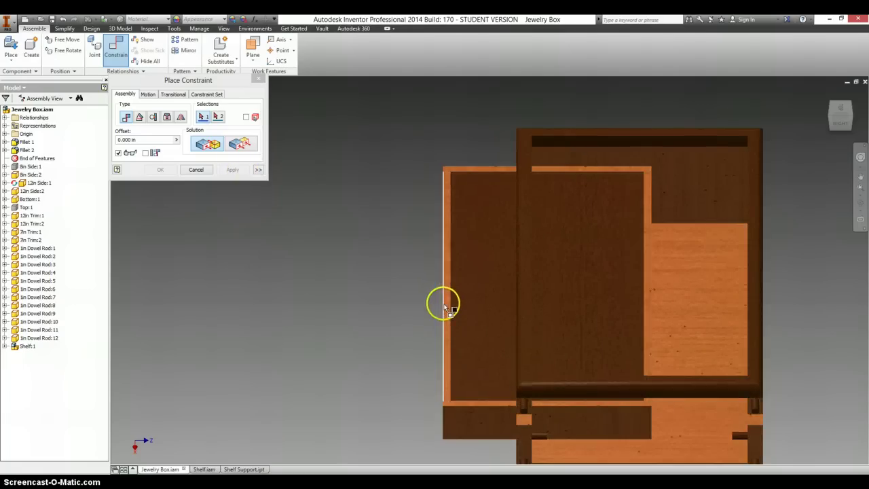
pyautogui.click(448, 305)
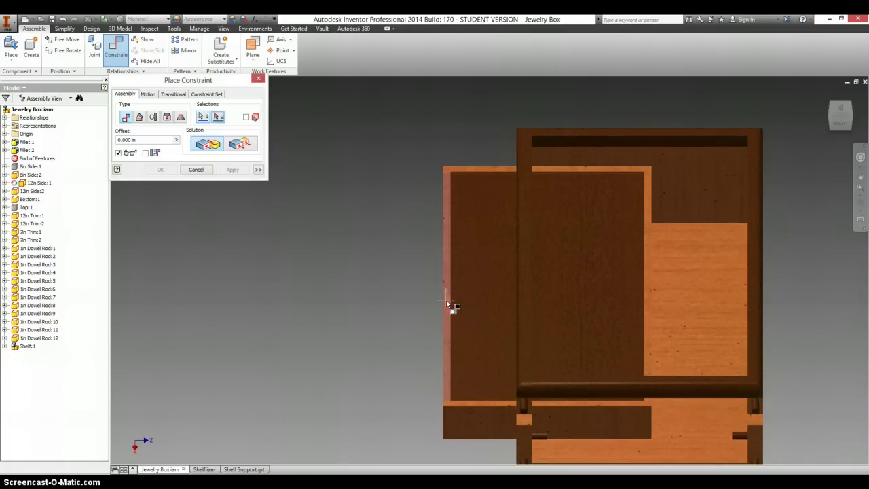
pyautogui.click(665, 296)
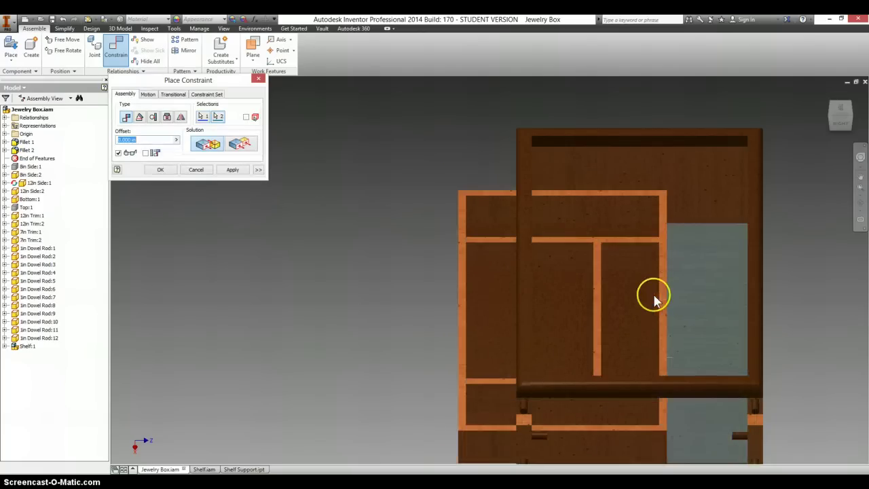
pyautogui.click(839, 118)
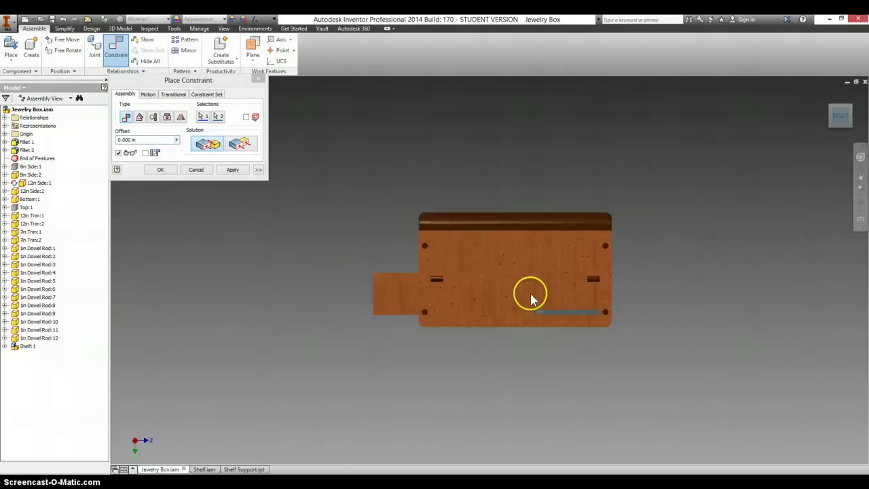
pyautogui.scroll(3, 529, 292)
pyautogui.scroll(-3, 528, 288)
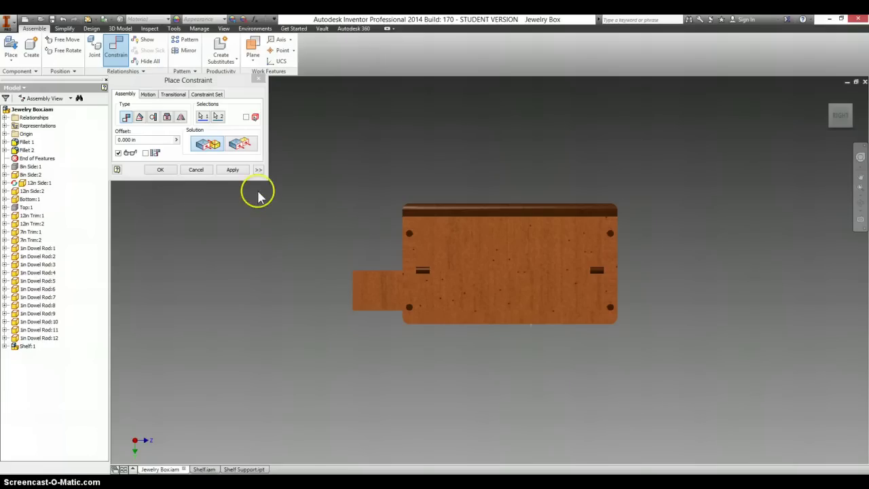
pyautogui.click(155, 140)
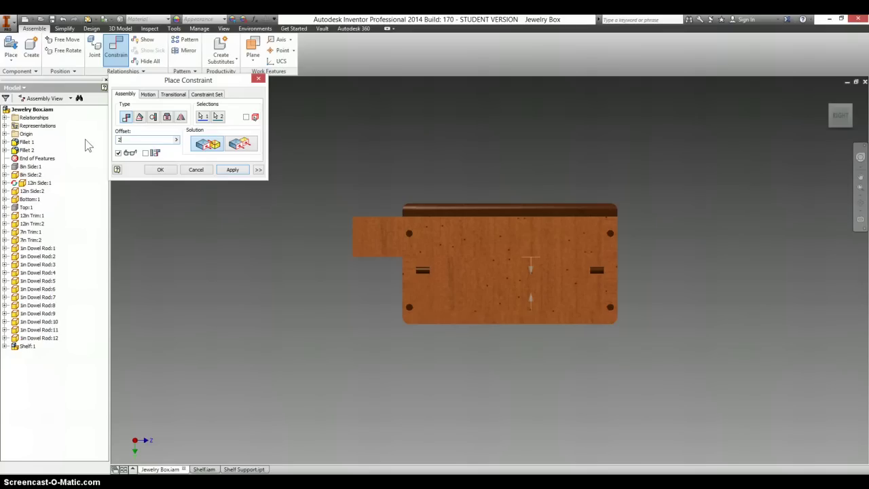
pyautogui.scroll(5, 419, 218)
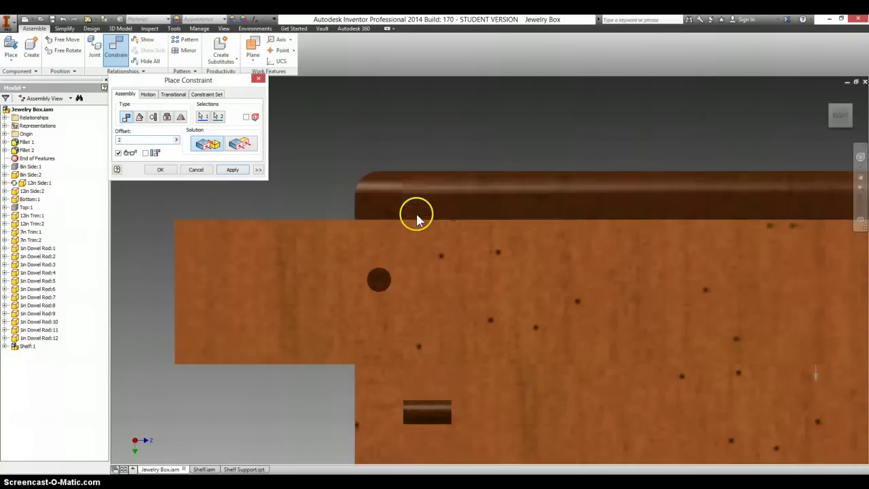
pyautogui.scroll(-5, 406, 218)
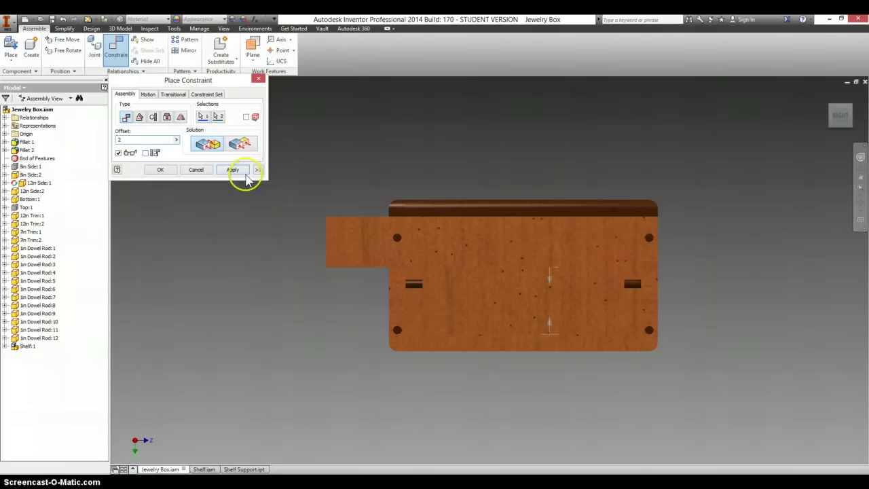
pyautogui.click(231, 169)
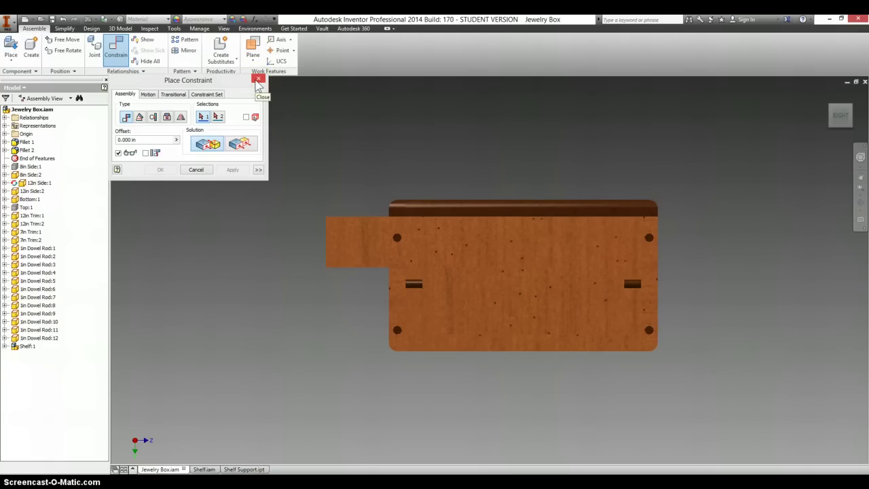
# Close constraint placement and measure the distance between two points on the box
pyautogui.click(258, 80)
pyautogui.keyDown('shift'); pyautogui.moveTo(281, 190); pyautogui.dragTo(284, 202, button='middle'); pyautogui.keyUp('shift')
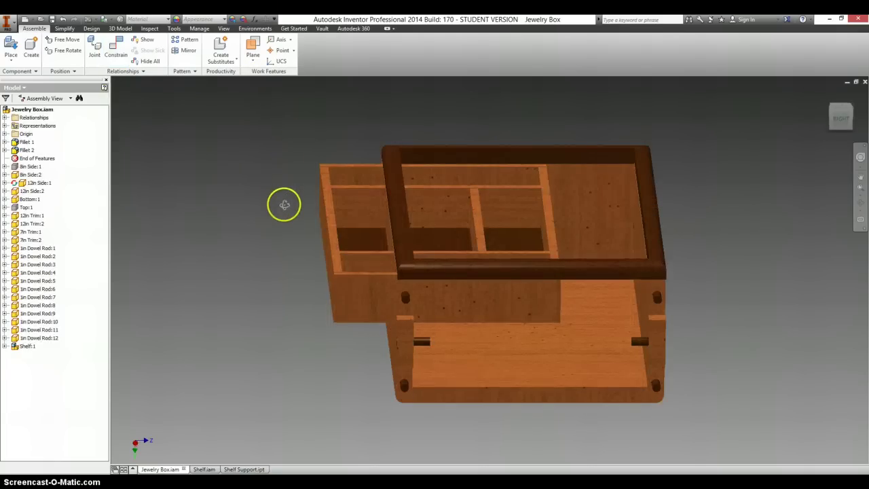
pyautogui.click(839, 108)
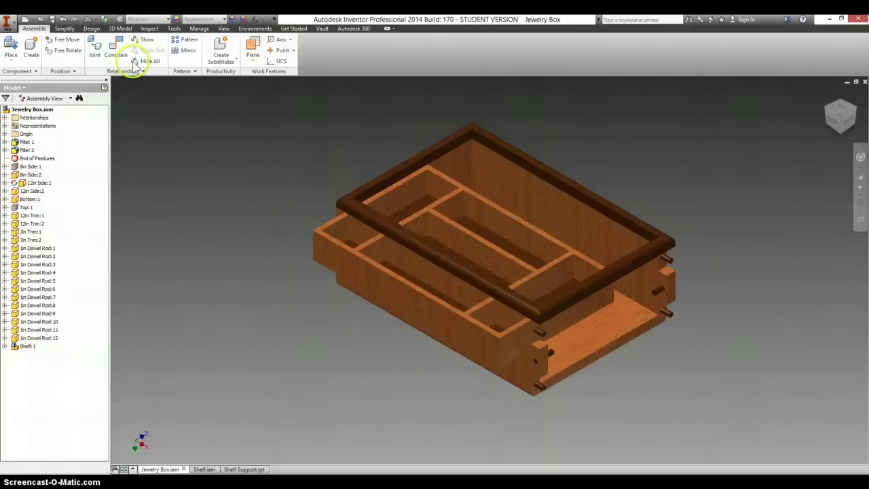
pyautogui.click(150, 28)
pyautogui.click(84, 48)
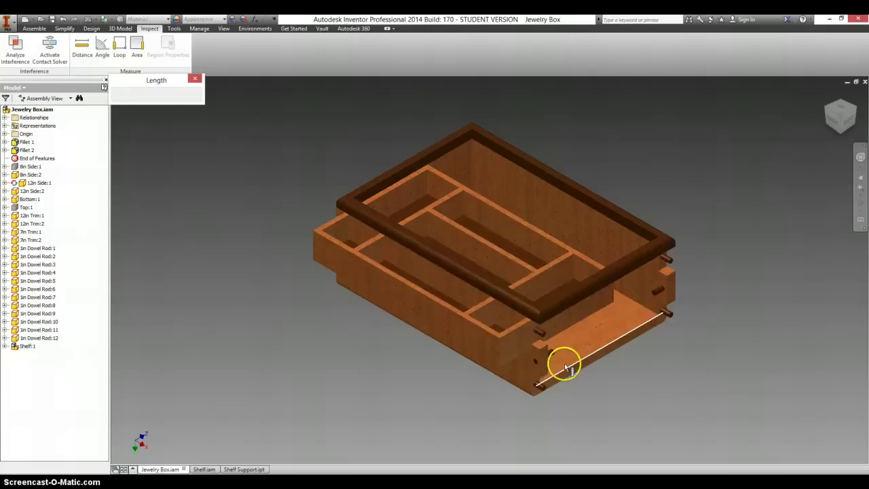
pyautogui.click(499, 339)
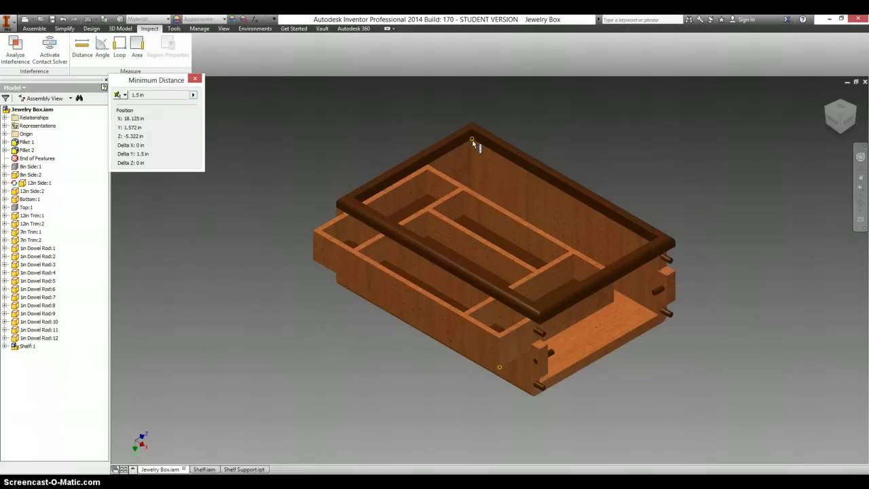
pyautogui.click(473, 142)
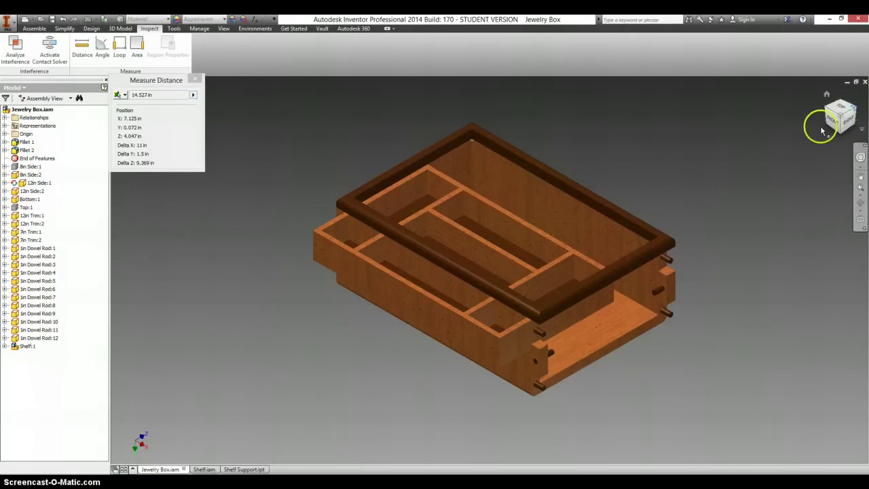
# Measure the 7.5 in top edge and the 3.5 in inner wall offset, then finish measuring
pyautogui.keyDown('shift'); pyautogui.moveTo(617, 200); pyautogui.dragTo(617, 210, button='middle'); pyautogui.keyUp('shift')
pyautogui.press('F6')
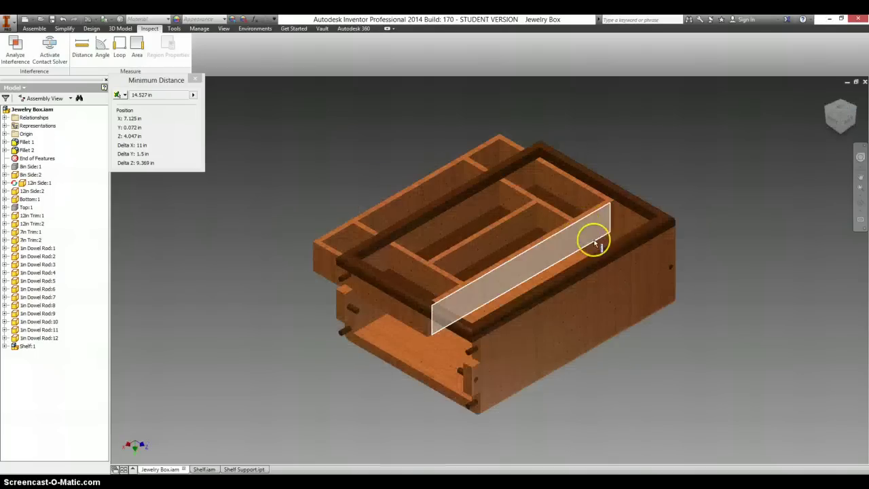
pyautogui.click(833, 114)
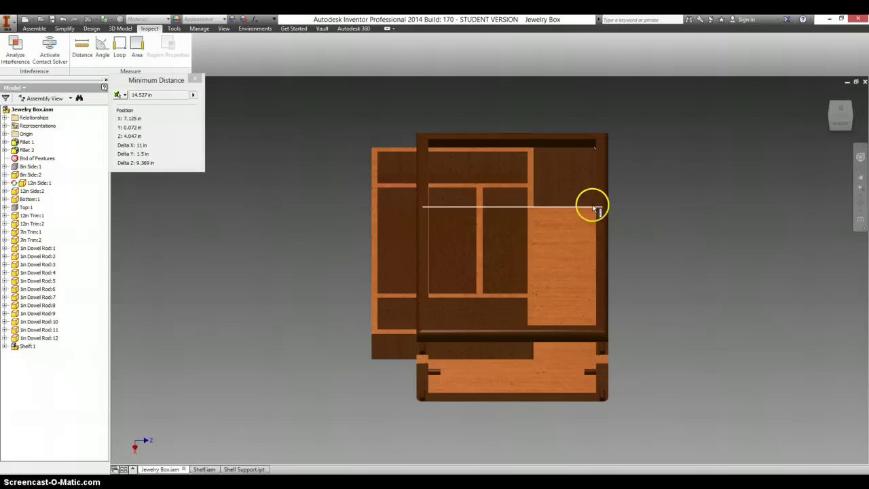
pyautogui.click(595, 208)
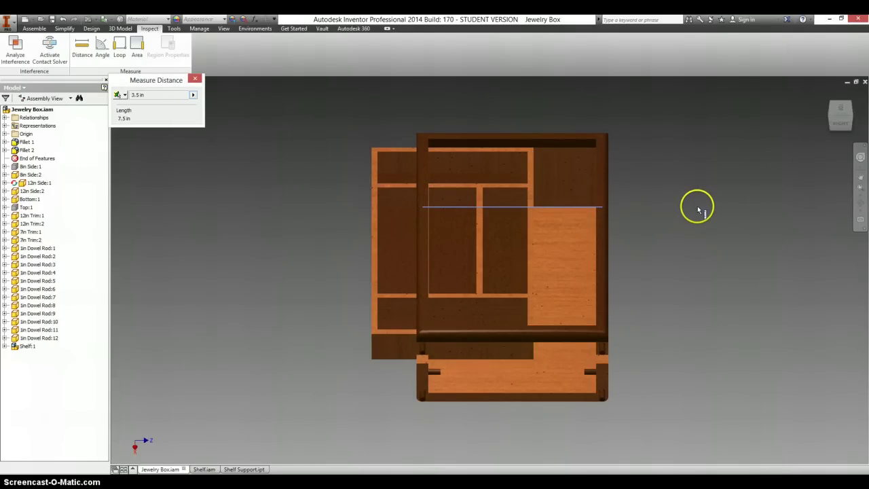
pyautogui.moveTo(696, 213); pyautogui.dragTo(695, 207, button='middle')
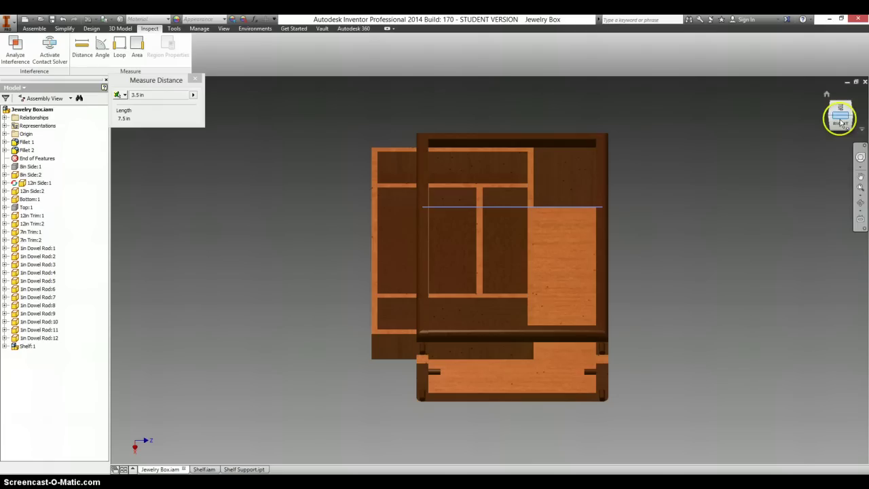
pyautogui.moveTo(841, 121); pyautogui.dragTo(859, 124)
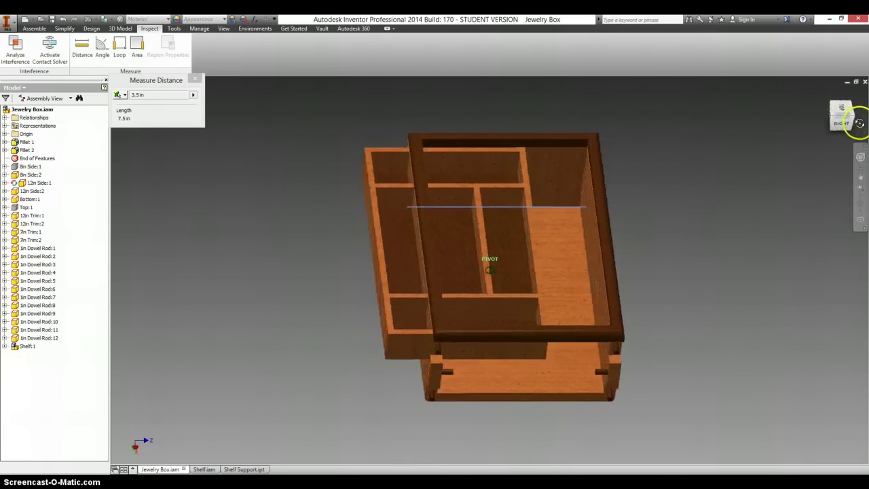
pyautogui.click(578, 203)
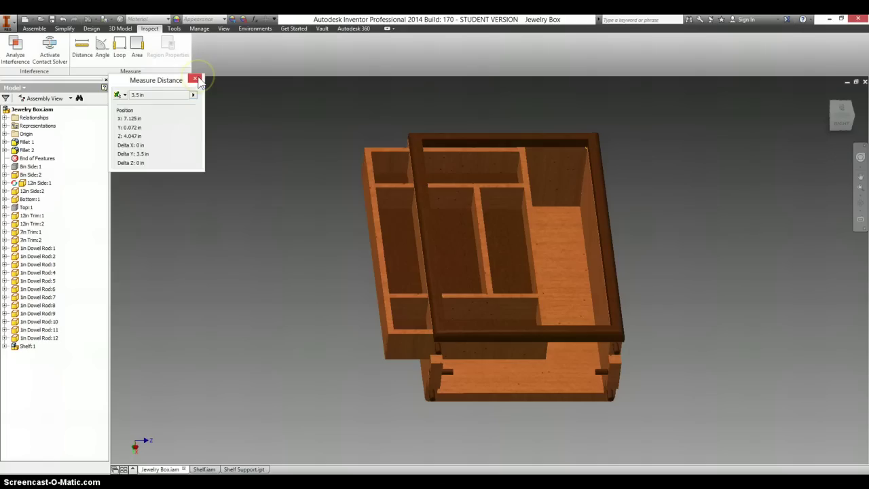
pyautogui.click(195, 80)
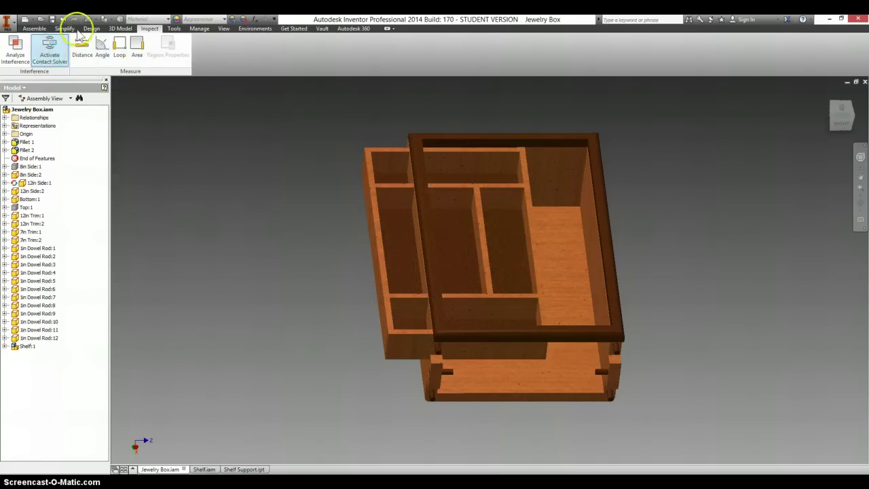
# Mate the box's left side face to the shelf edge with zero offset, seating the shelf inside
pyautogui.click(39, 29)
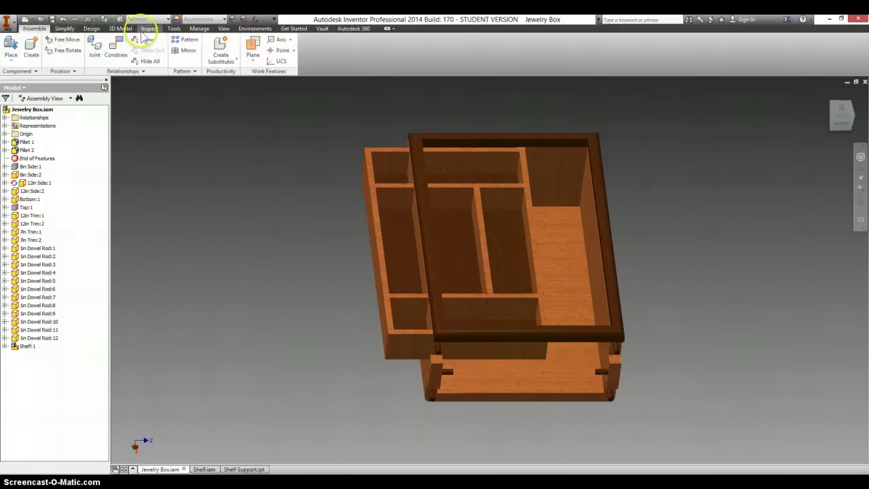
pyautogui.click(116, 47)
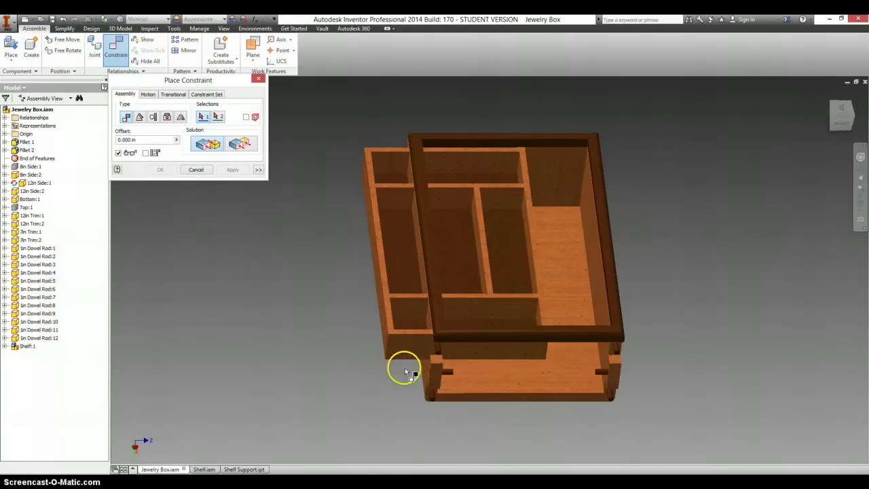
pyautogui.click(373, 285)
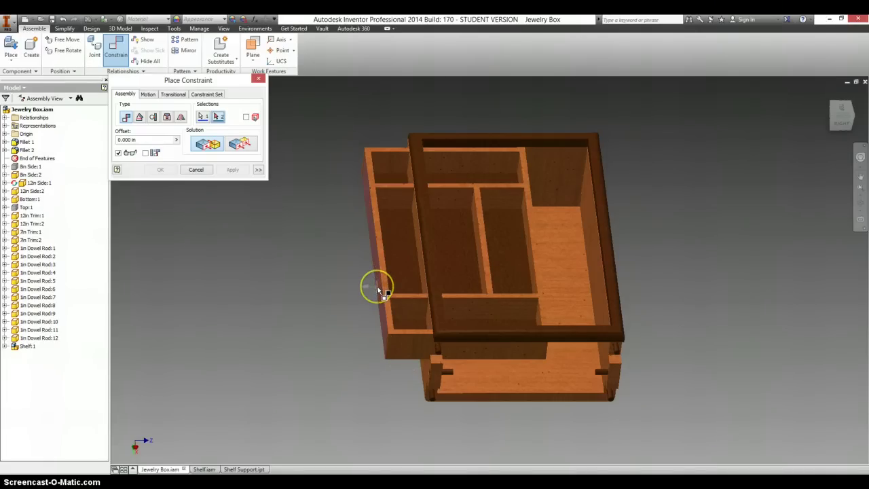
pyautogui.moveTo(854, 121)
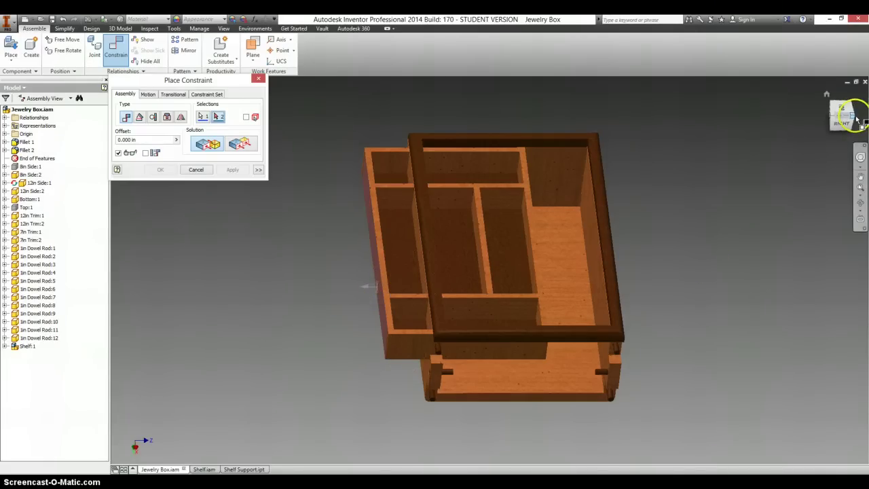
pyautogui.moveTo(854, 119)
pyautogui.mouseDown()
pyautogui.moveTo(798, 109)
pyautogui.moveTo(768, 122)
pyautogui.mouseUp()
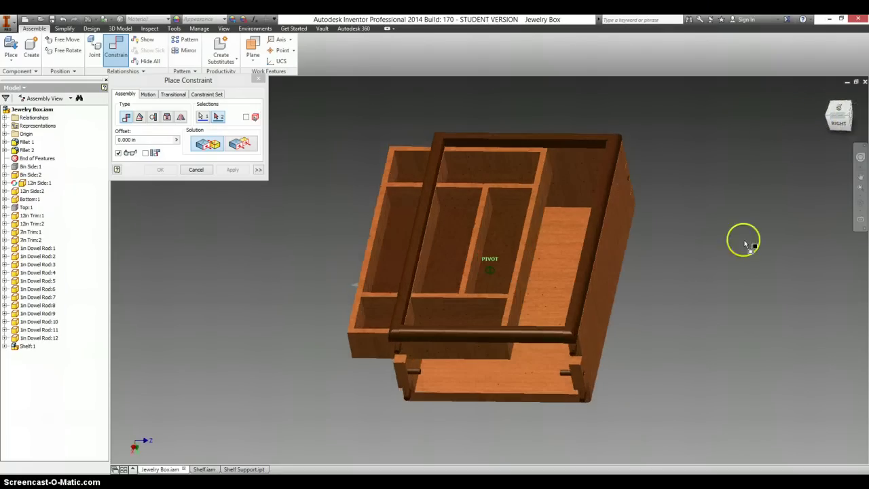
pyautogui.click(412, 367)
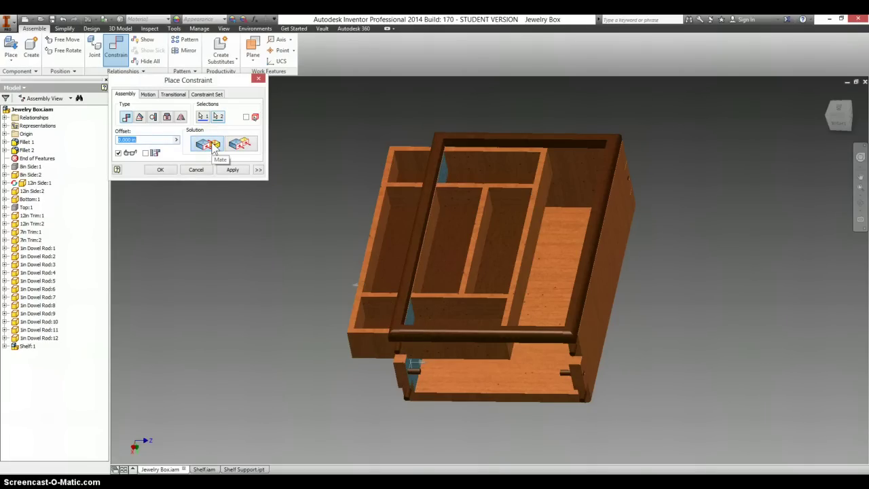
pyautogui.click(233, 171)
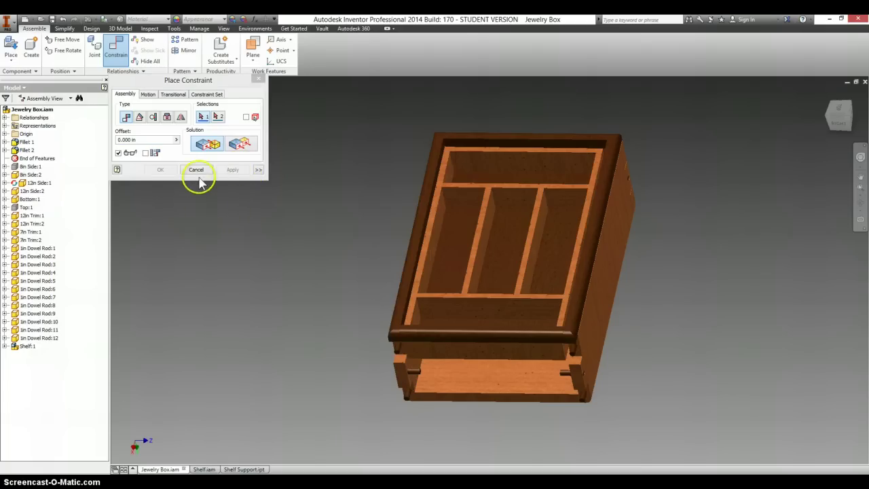
pyautogui.click(256, 81)
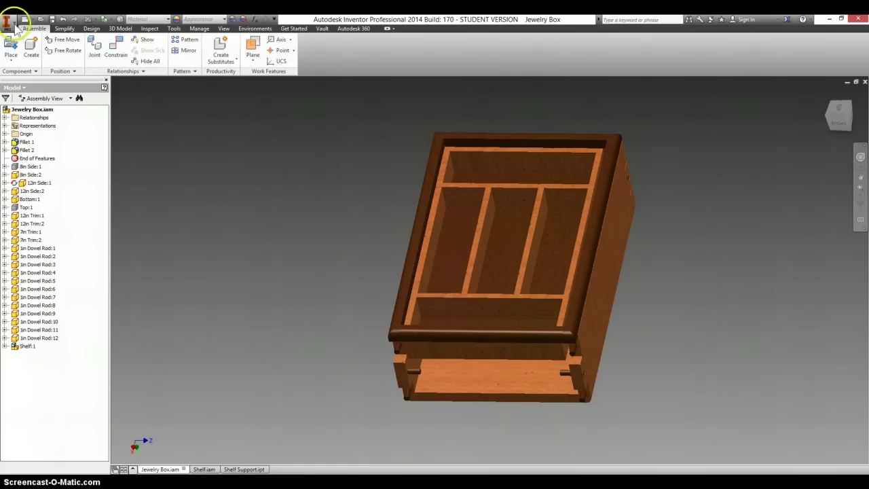
# Place two copies of the Shelf Support part, Shelf Support:1 and Shelf Support:2, beside the box
pyautogui.click(12, 54)
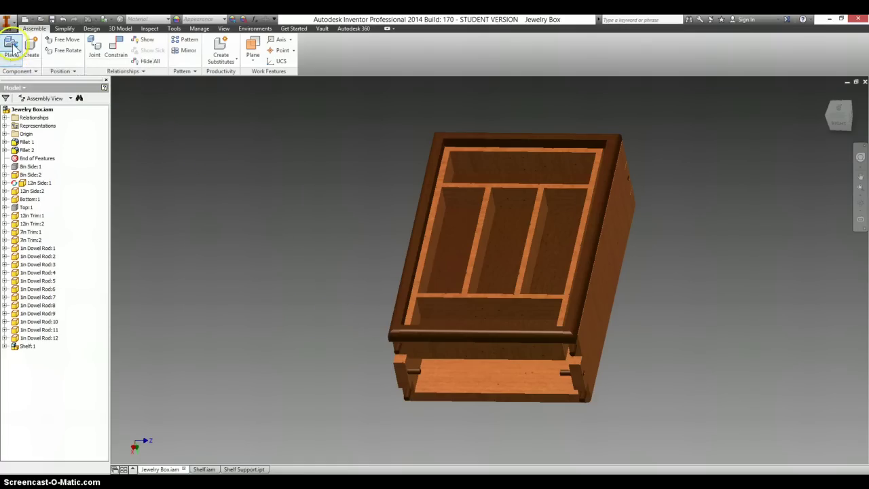
pyautogui.click(411, 229)
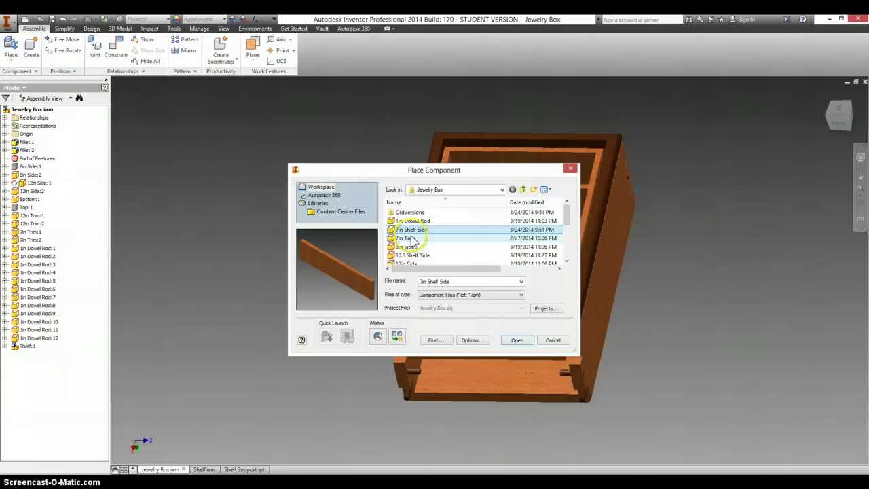
pyautogui.scroll(-3, 418, 241)
pyautogui.click(419, 246)
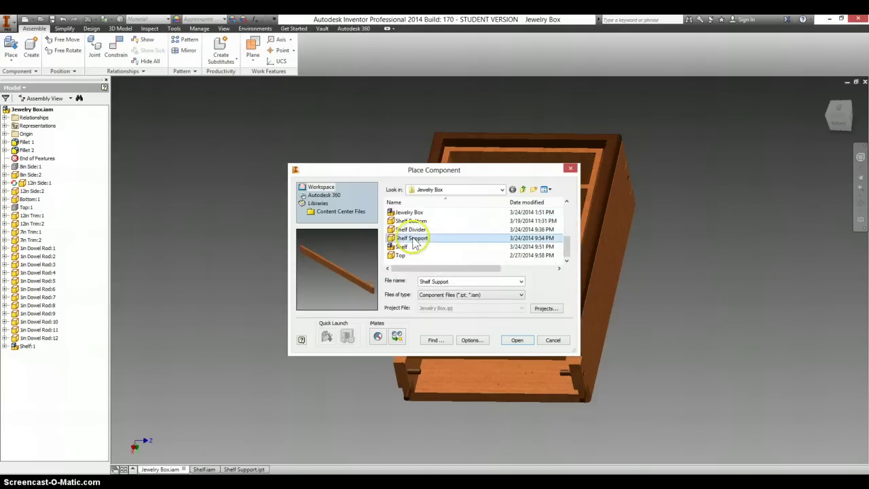
pyautogui.click(518, 340)
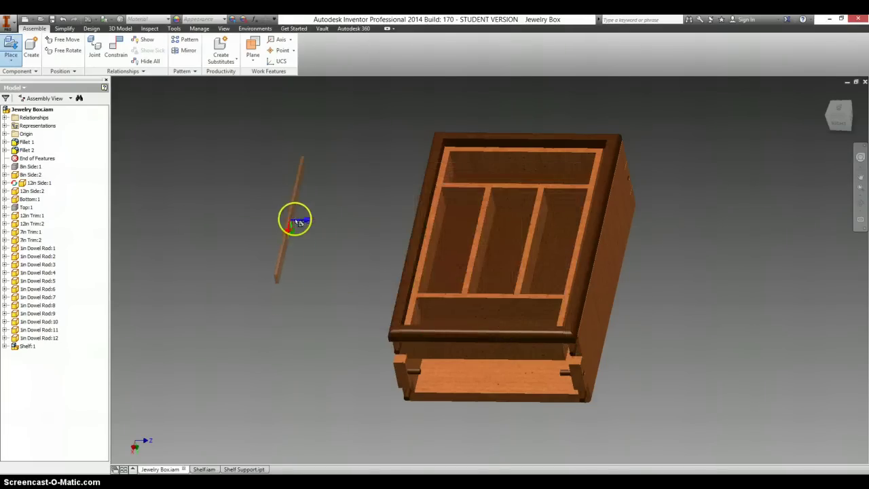
pyautogui.click(334, 223)
pyautogui.click(256, 218)
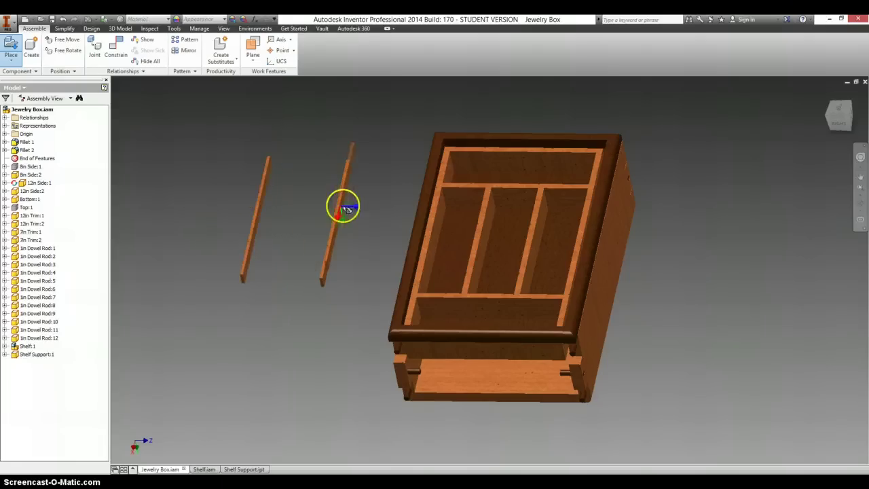
pyautogui.rightClick(365, 250)
pyautogui.click(398, 248)
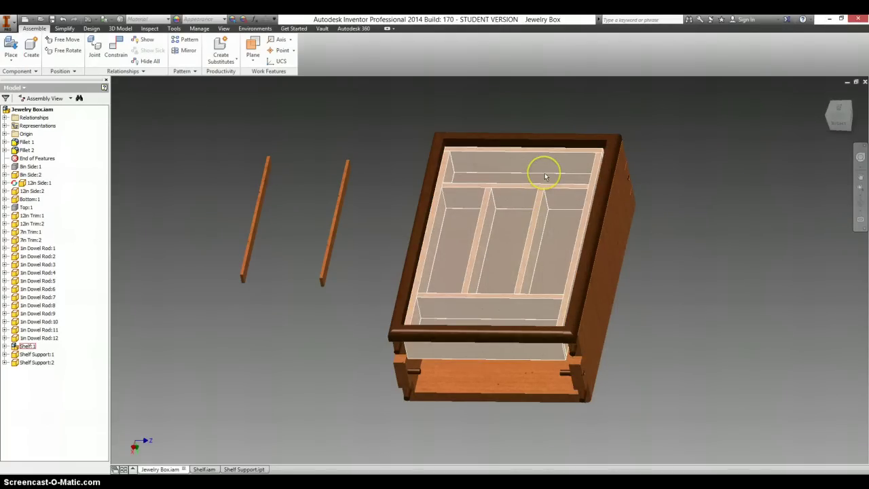
pyautogui.click(839, 125)
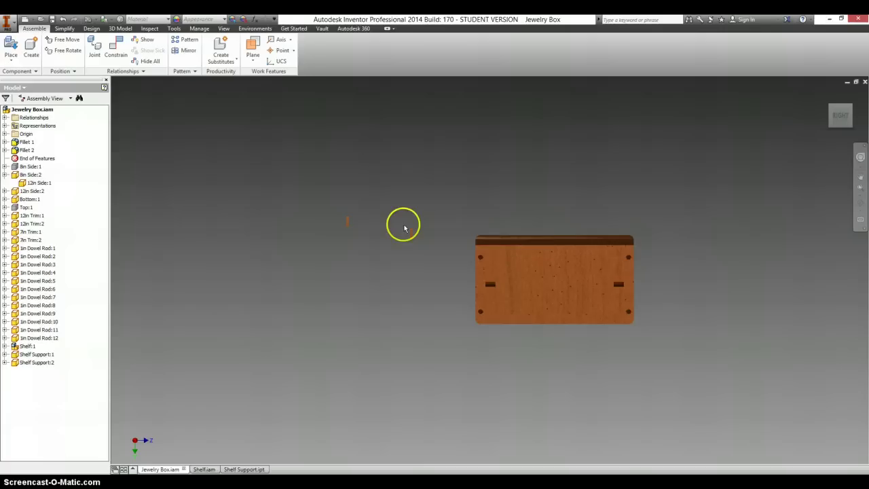
pyautogui.scroll(2, 407, 229)
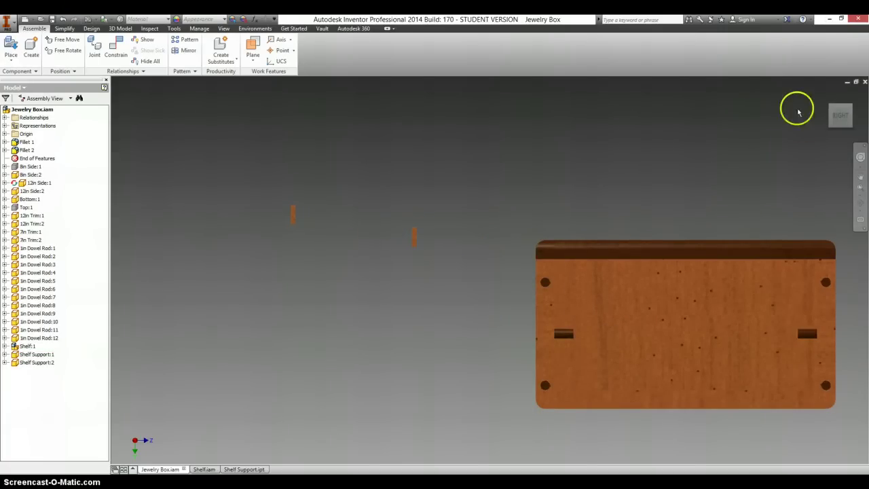
pyautogui.moveTo(818, 103)
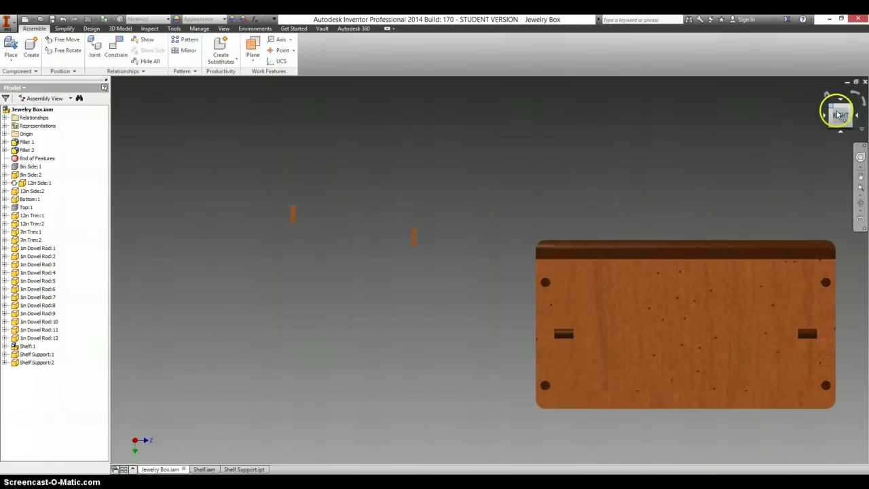
pyautogui.moveTo(840, 116); pyautogui.dragTo(847, 132)
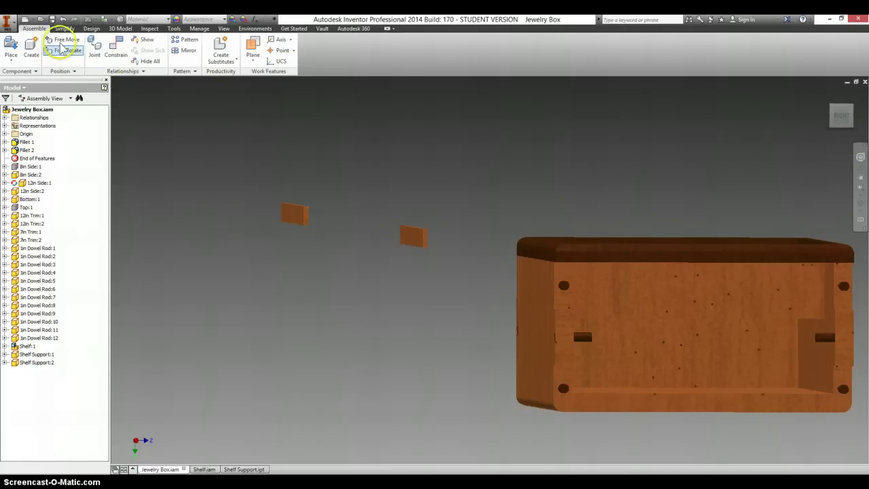
# Add a Mate constraint between a Shelf Support face and the box's side face
pyautogui.click(114, 46)
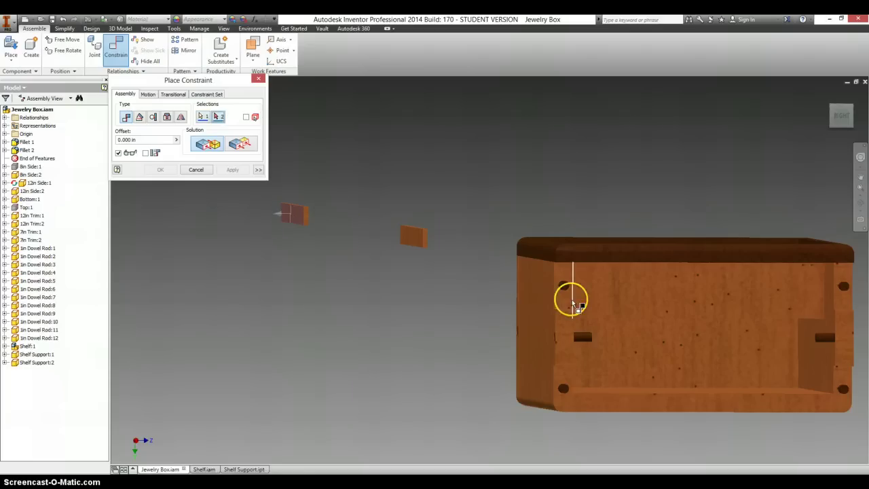
pyautogui.click(651, 345)
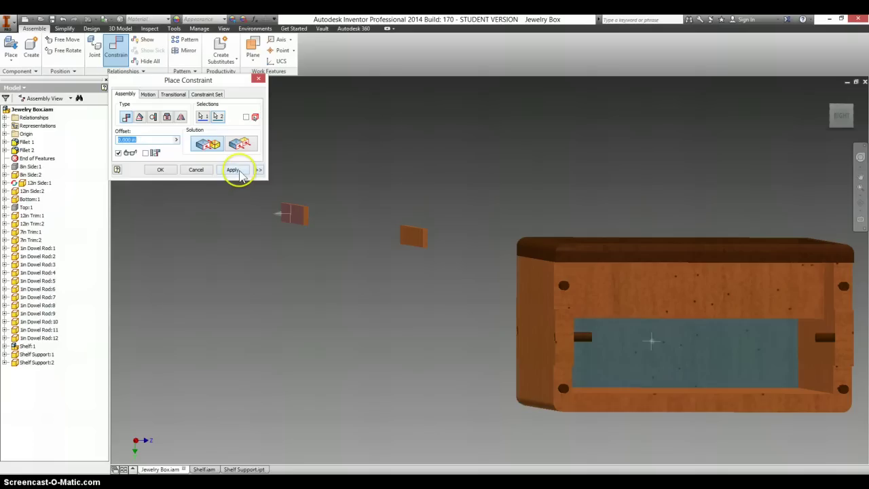
pyautogui.click(235, 170)
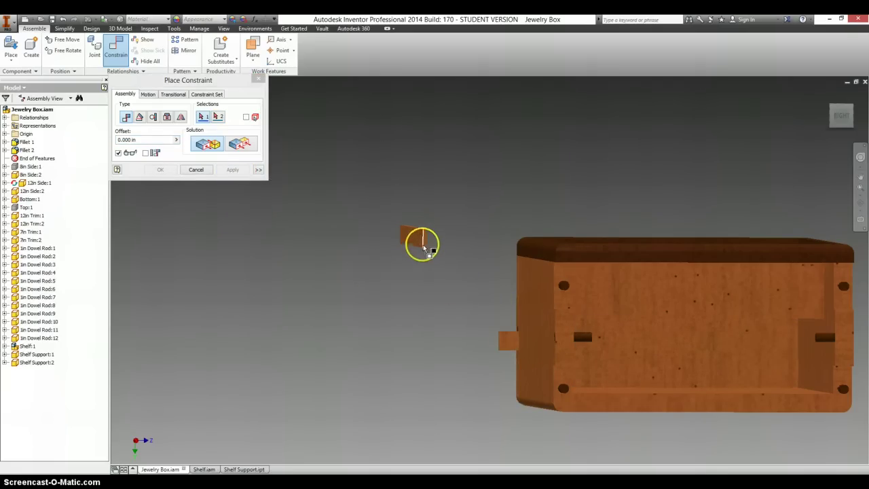
pyautogui.click(258, 79)
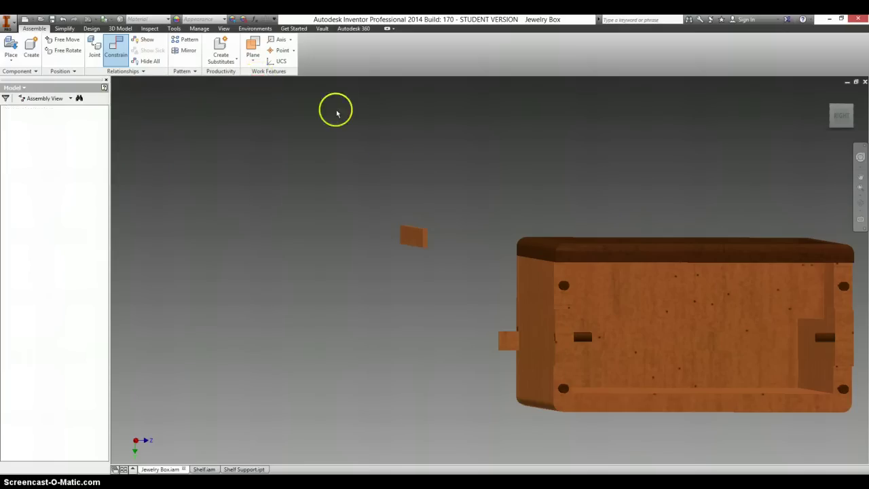
# Expand Shelf Support:1 and Shelf Support:2 in the browser and highlight Mate:16 on Shelf Support:2
pyautogui.click(426, 241)
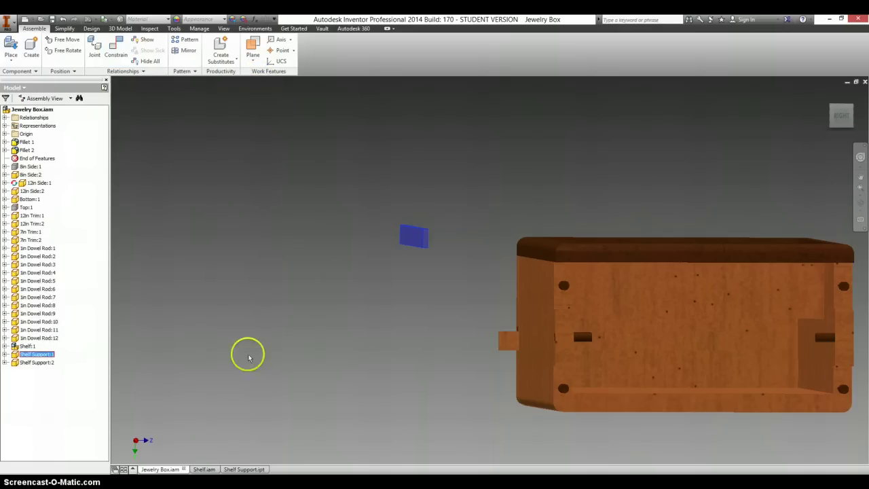
pyautogui.click(6, 354)
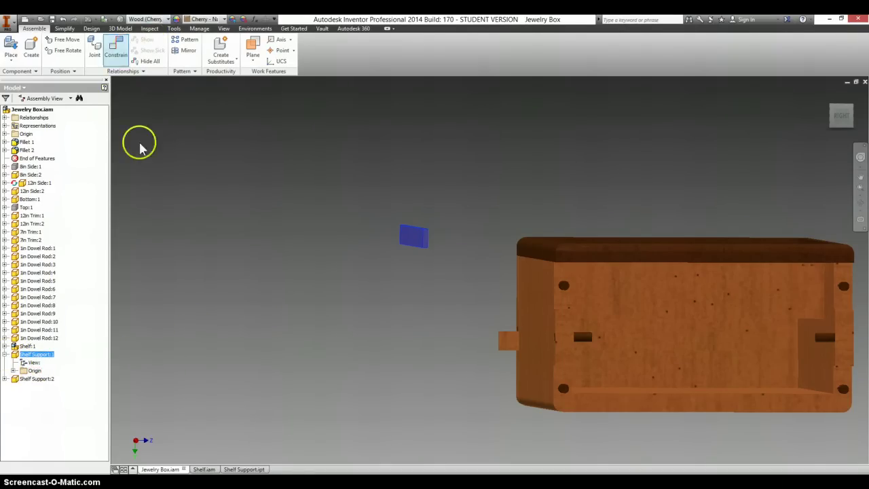
pyautogui.click(6, 379)
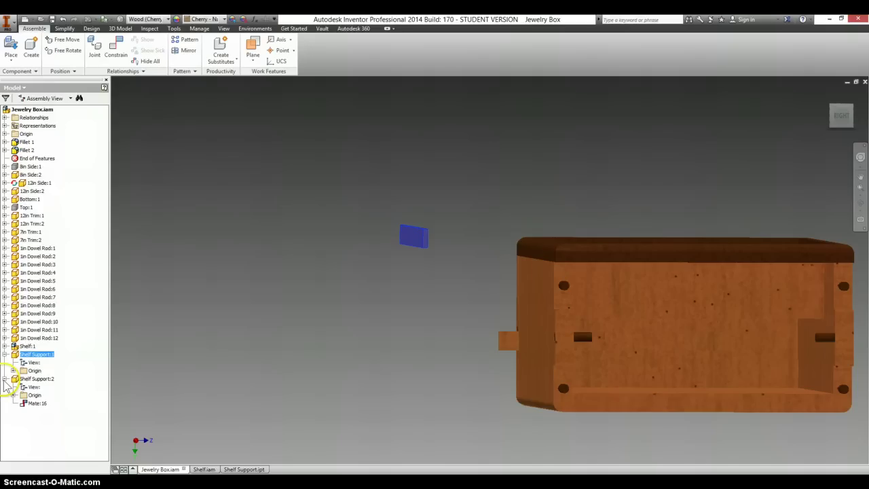
pyautogui.click(37, 404)
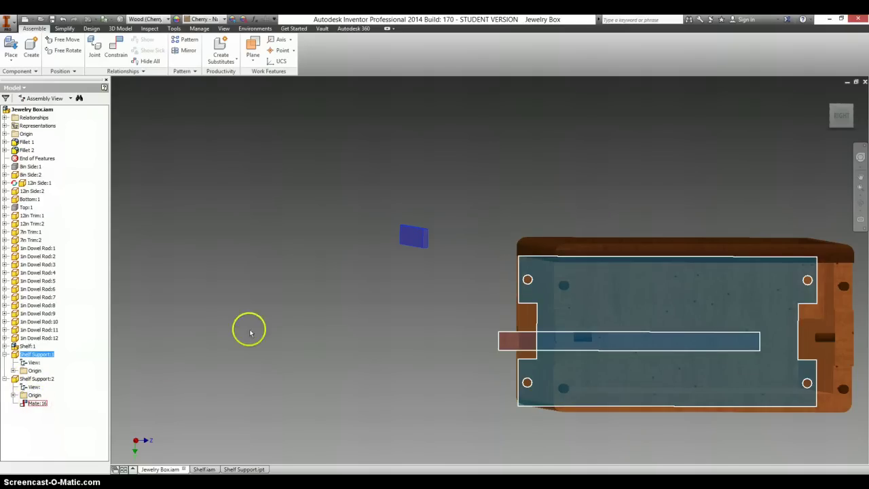
pyautogui.click(475, 350)
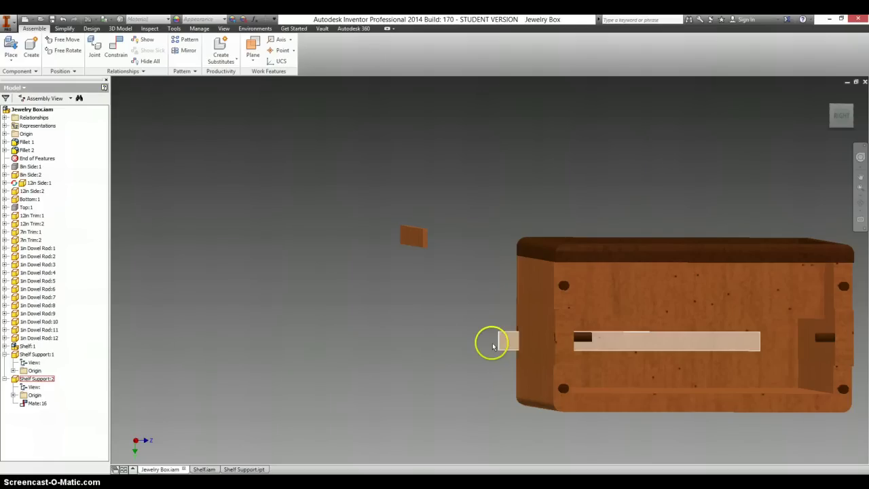
pyautogui.scroll(3, 493, 346)
pyautogui.scroll(5, 501, 349)
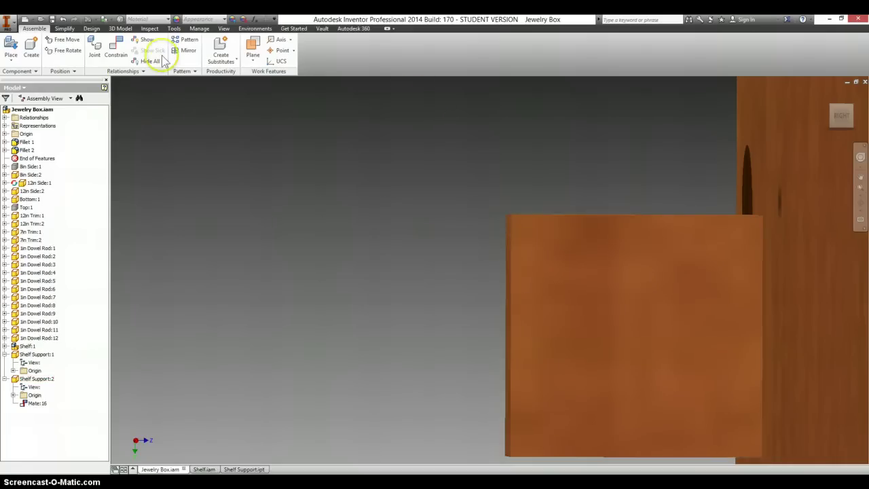
# Mate Shelf Support:2's end face to the box's inner face, creating Mate:17
pyautogui.click(117, 46)
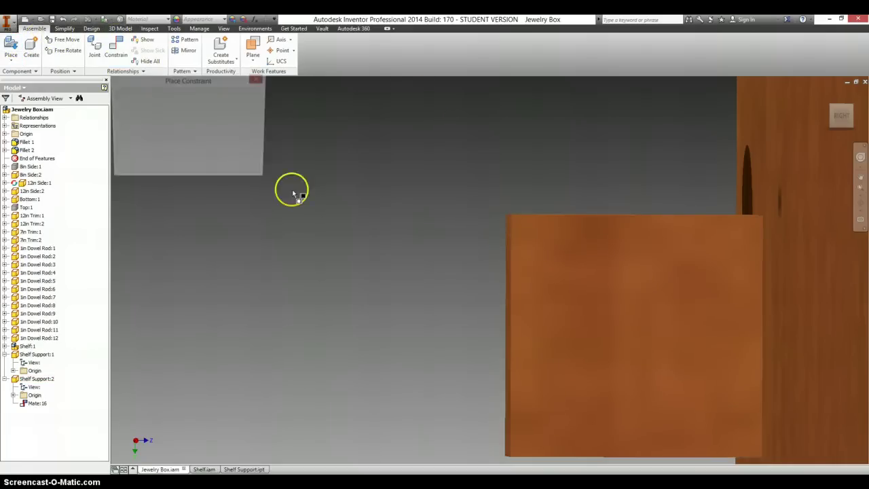
pyautogui.click(508, 297)
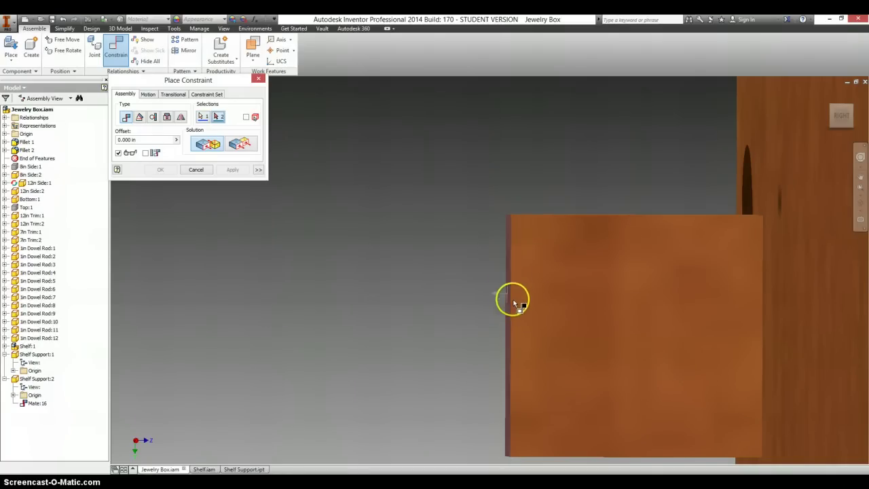
pyautogui.scroll(5, 518, 306)
pyautogui.moveTo(803, 309); pyautogui.dragTo(553, 308, button='middle')
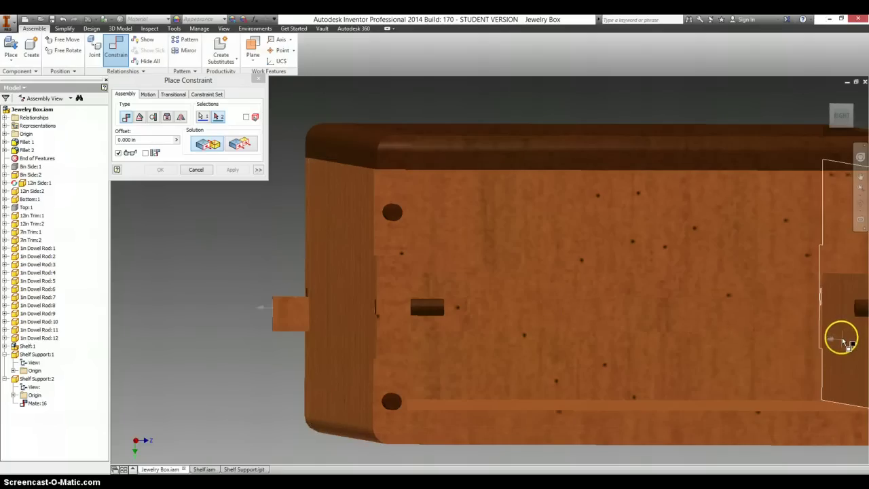
pyautogui.click(834, 333)
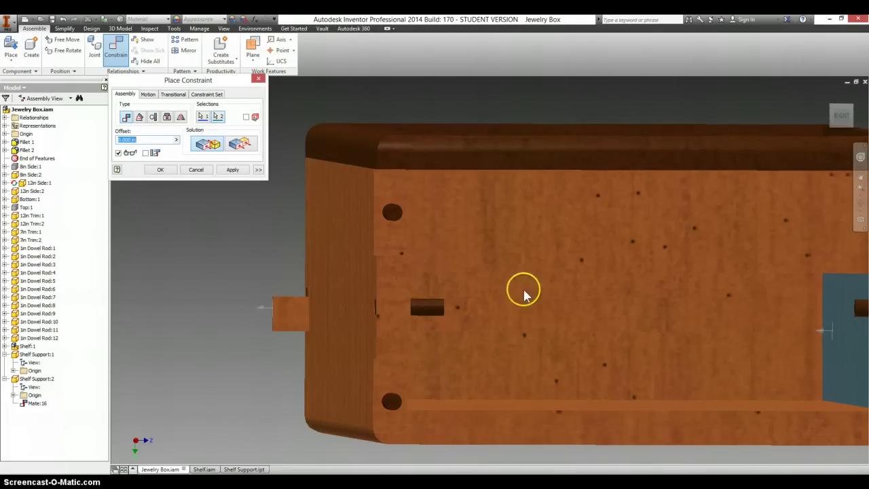
pyautogui.click(233, 170)
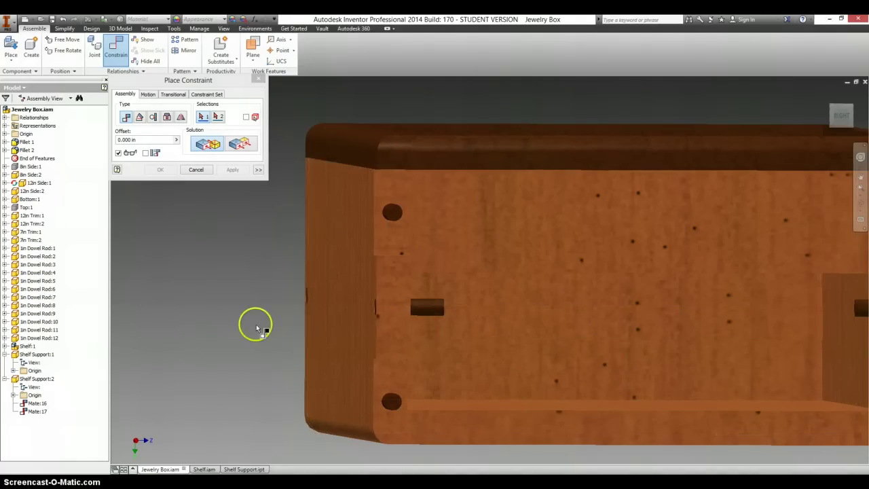
pyautogui.scroll(4, 292, 324)
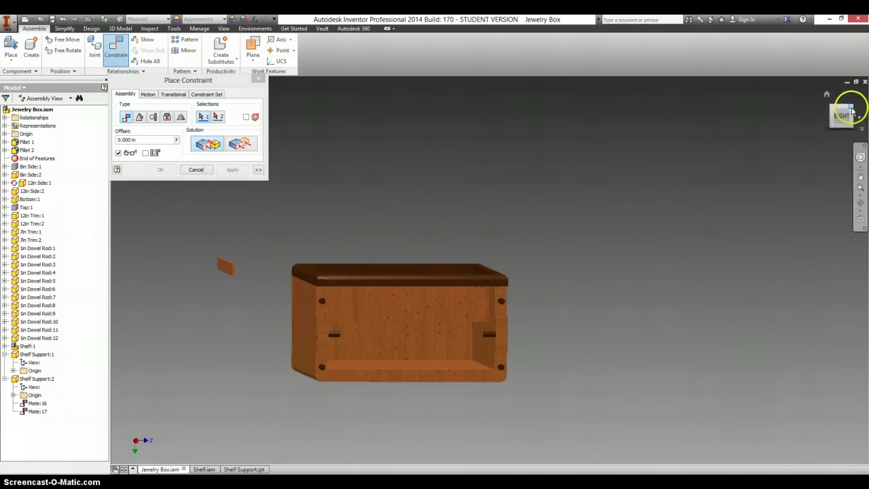
pyautogui.moveTo(840, 135); pyautogui.dragTo(837, 156)
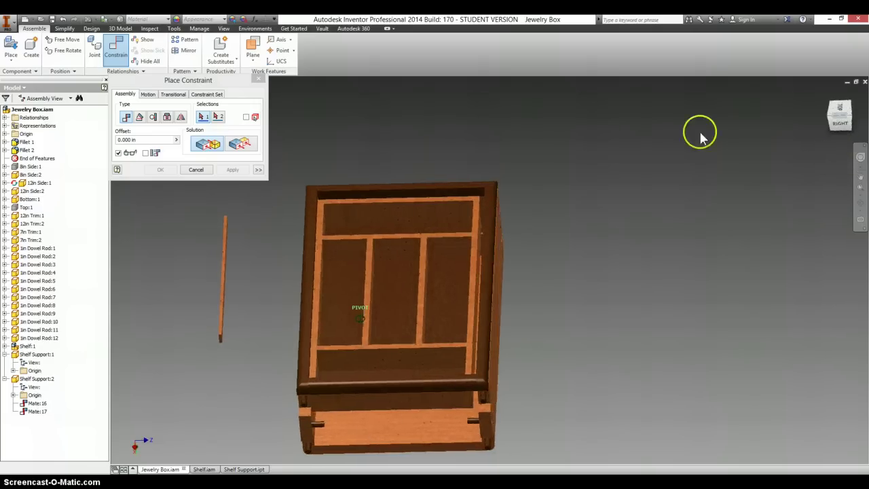
# Turn off the divided shelf's visibility, removing associativity, to expose the support inside
pyautogui.click(259, 79)
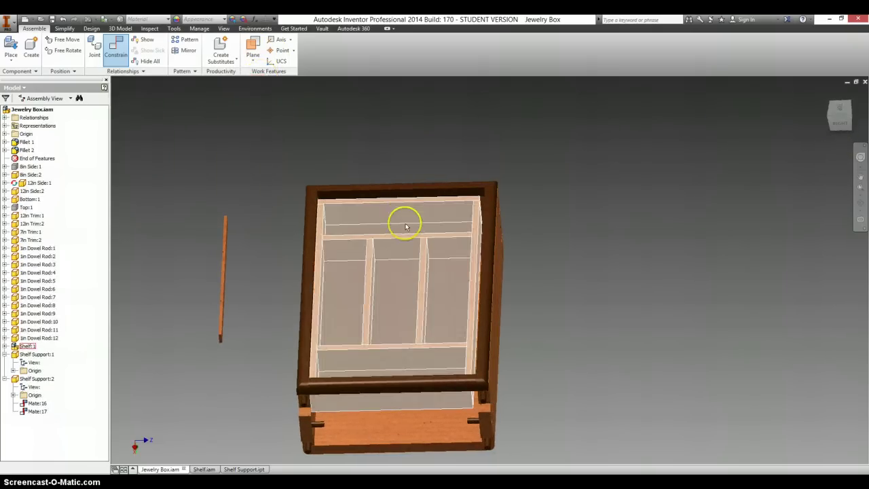
pyautogui.rightClick(411, 243)
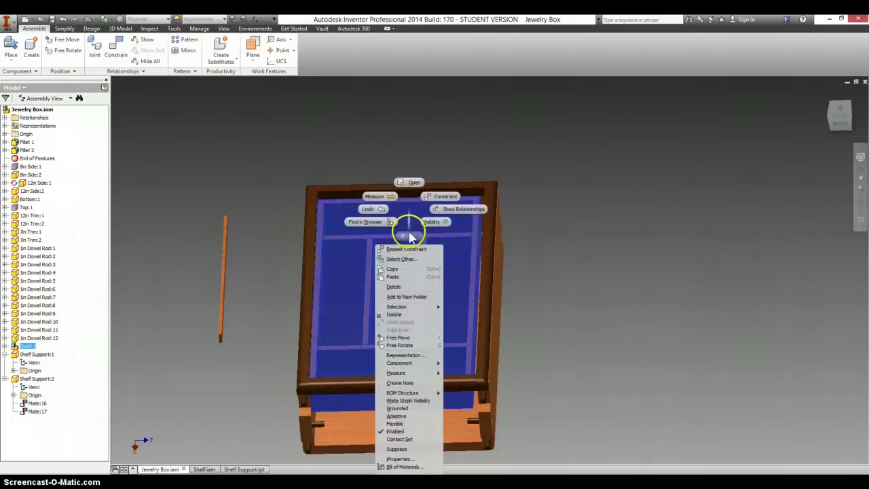
pyautogui.click(443, 225)
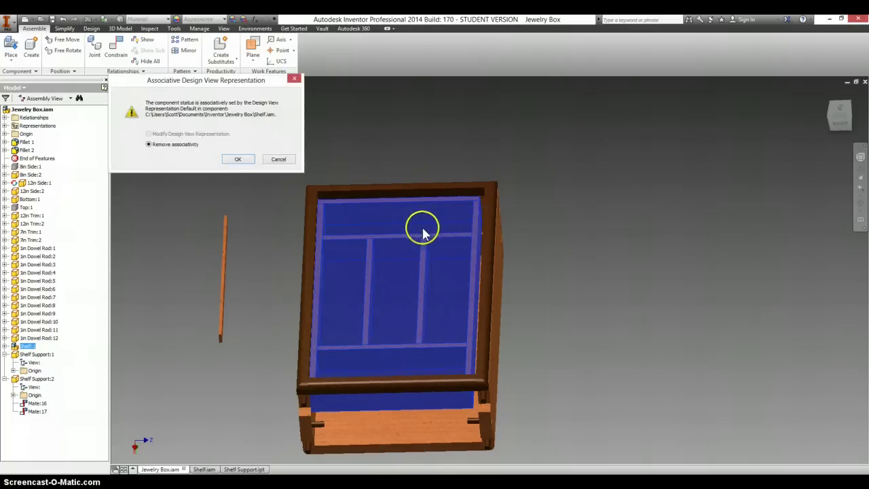
pyautogui.click(237, 160)
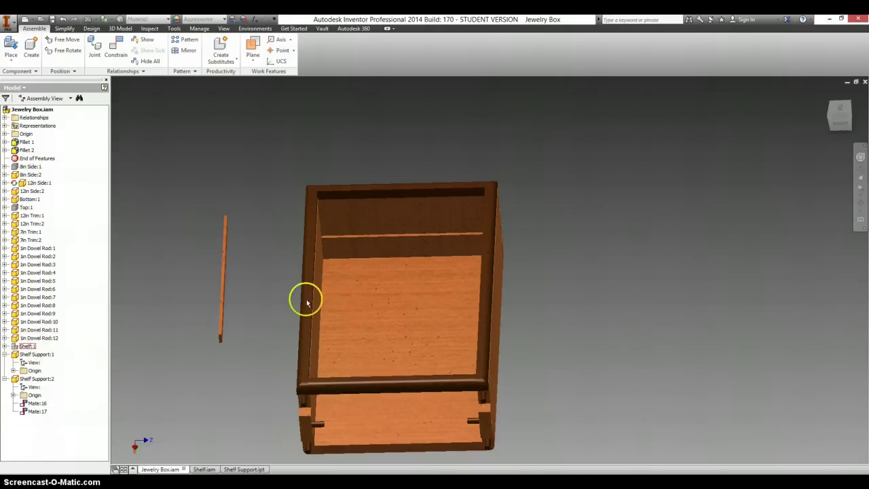
pyautogui.click(357, 234)
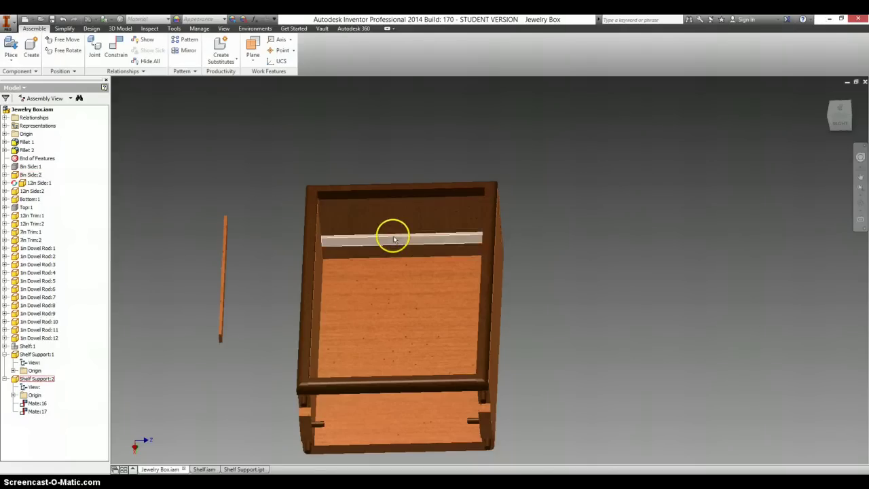
# Cancel the pending constraint, then turn off visibility of the top trim piece 7in Trim:2
pyautogui.click(115, 47)
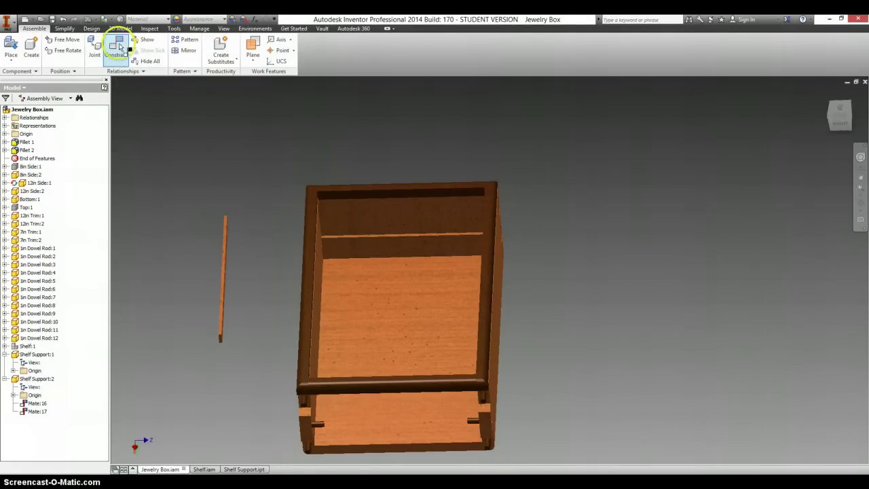
pyautogui.scroll(-5, 388, 236)
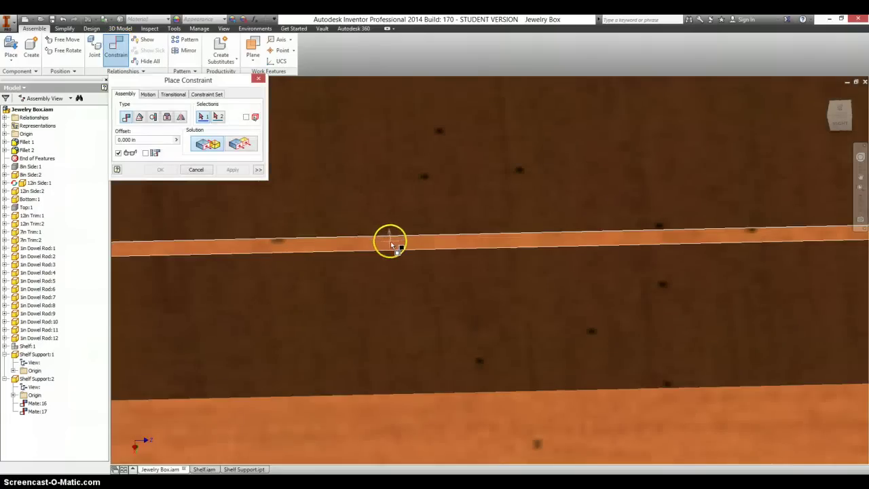
pyautogui.scroll(5, 392, 243)
pyautogui.scroll(-5, 389, 212)
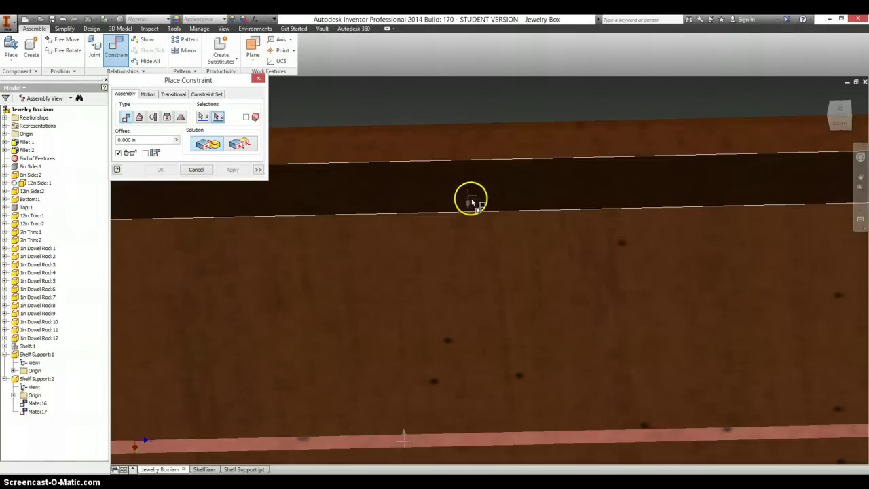
pyautogui.click(196, 170)
pyautogui.scroll(-5, 343, 204)
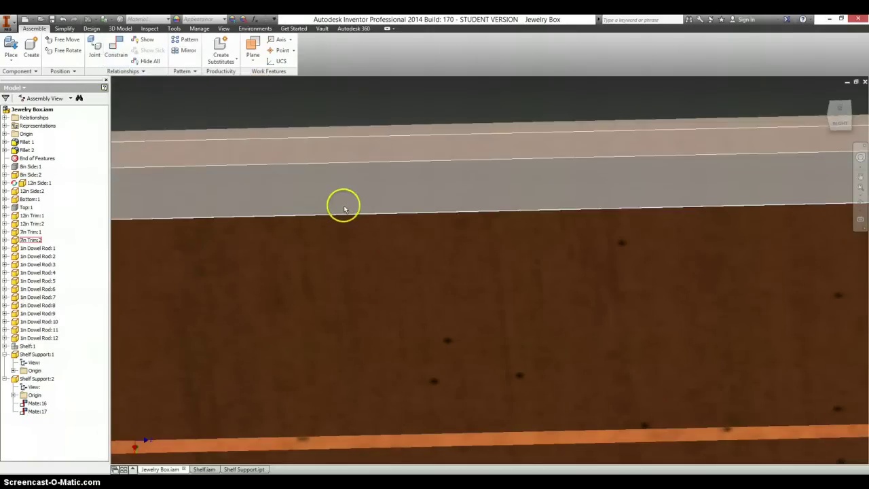
pyautogui.click(380, 203)
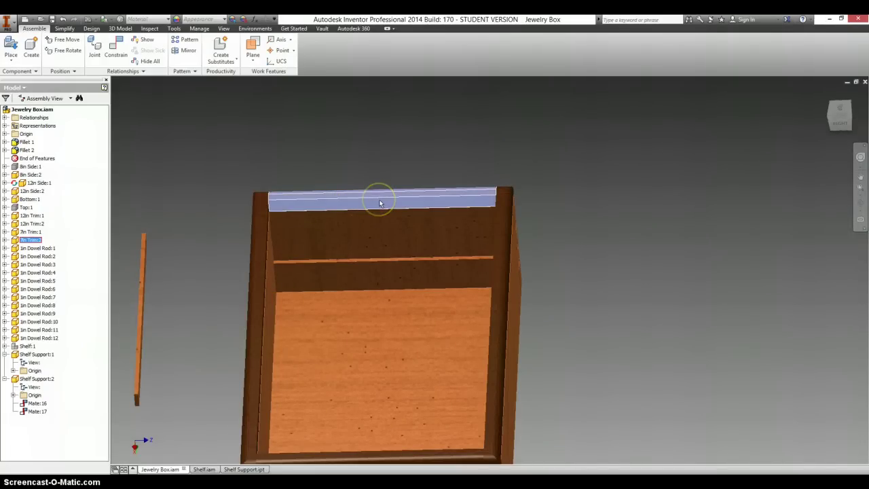
pyautogui.rightClick(380, 203)
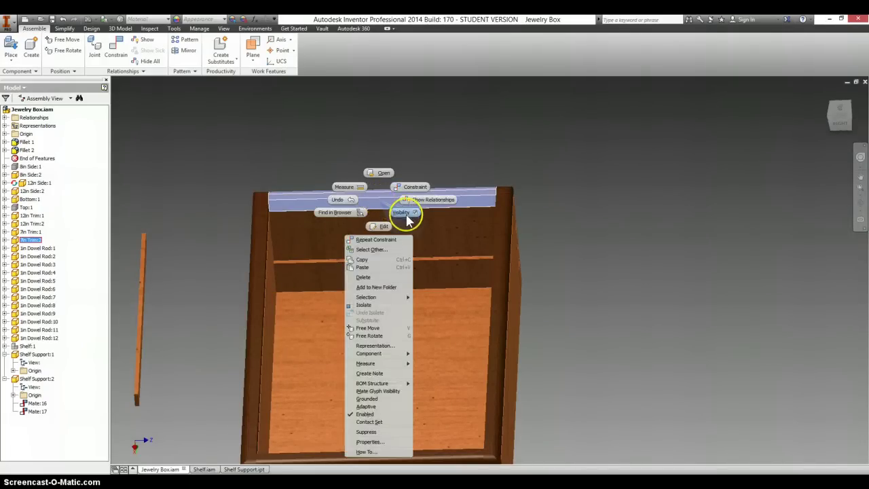
pyautogui.click(405, 214)
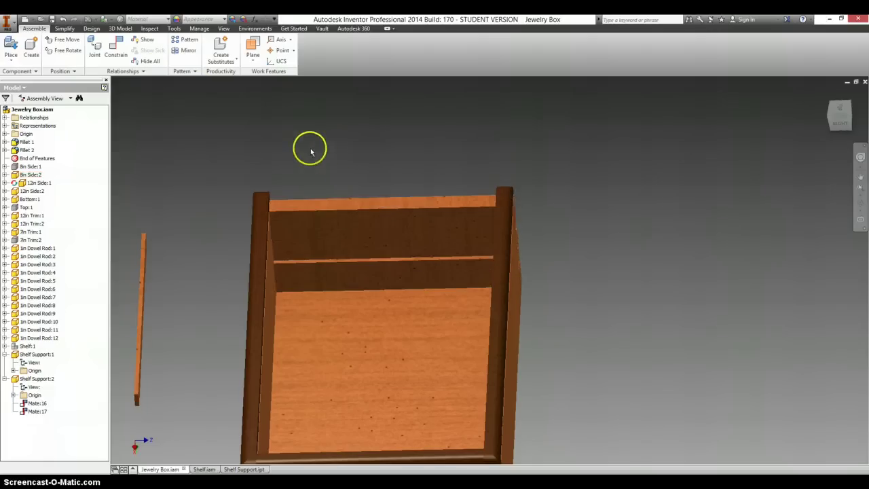
# Make Shelf Support:2's edge flush with the box top edge at a 1.5 in offset (Flush:16)
pyautogui.click(112, 49)
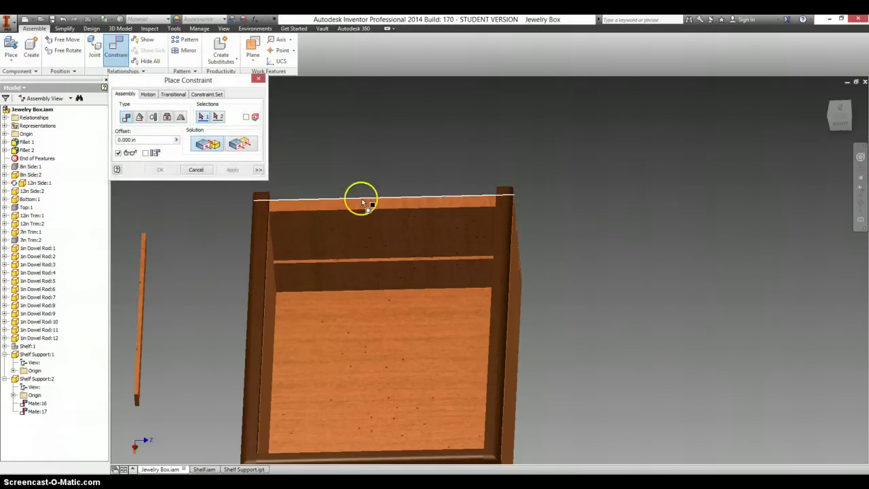
pyautogui.scroll(2, 380, 241)
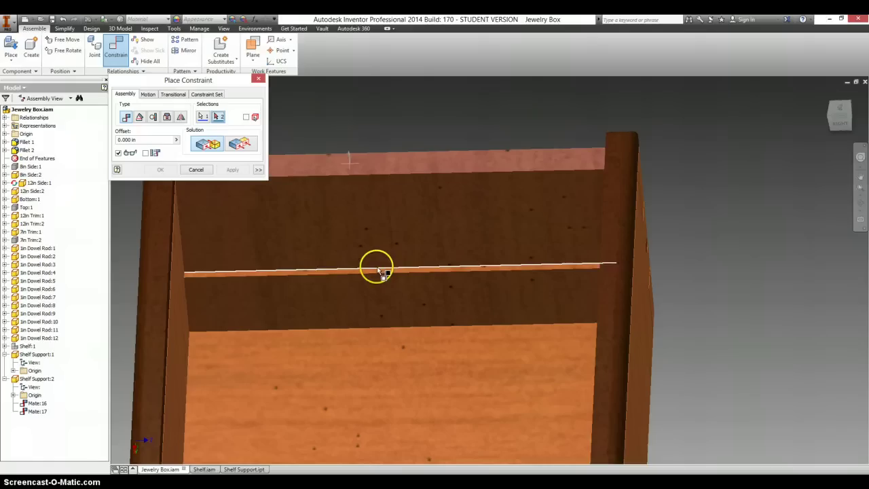
pyautogui.click(370, 270)
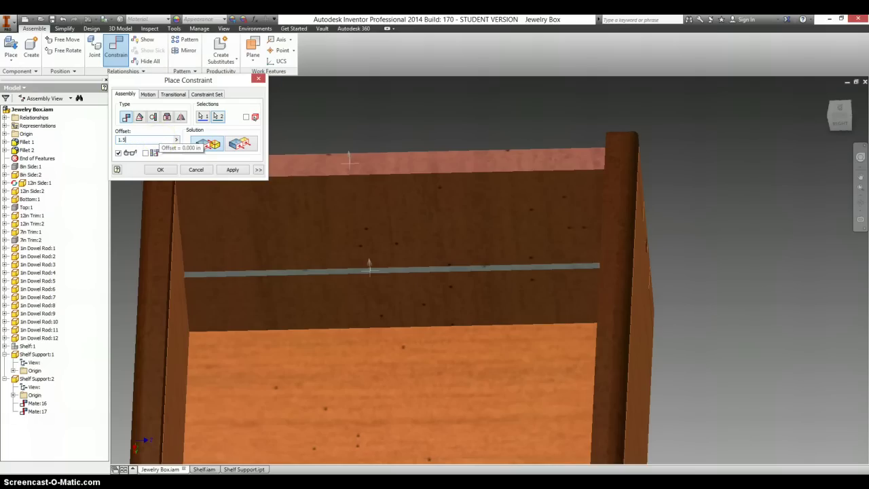
pyautogui.press('Return')
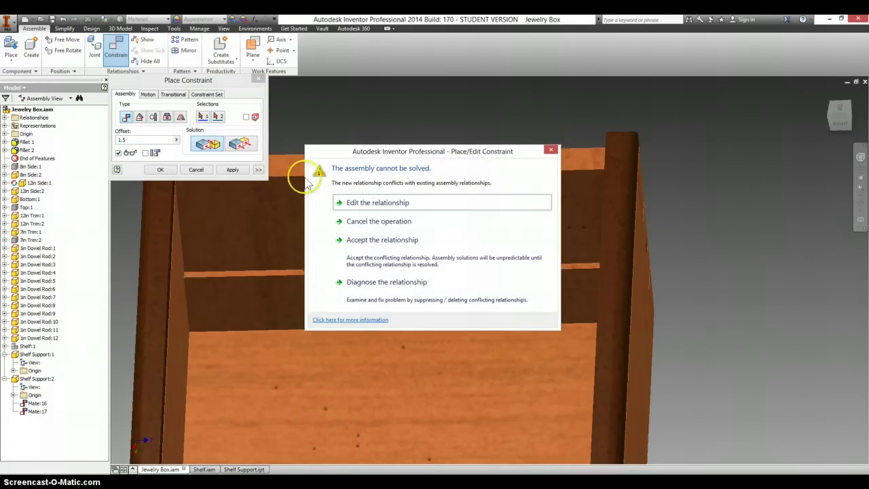
pyautogui.click(363, 203)
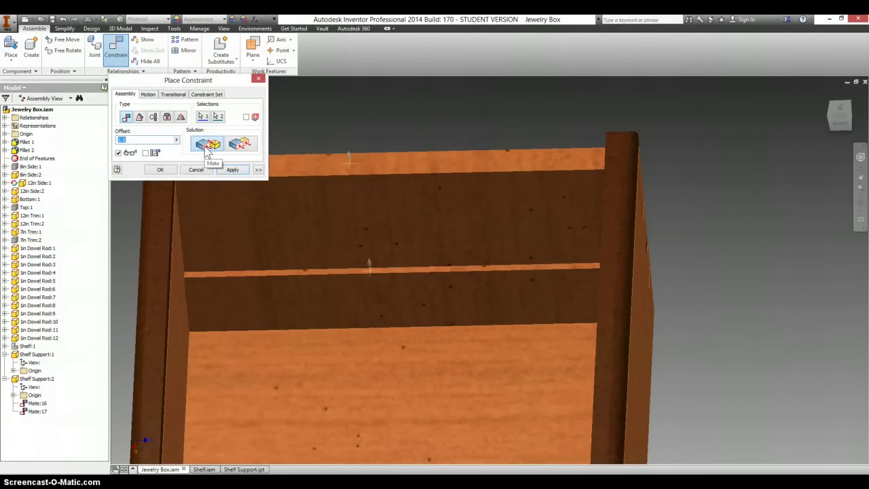
pyautogui.click(235, 147)
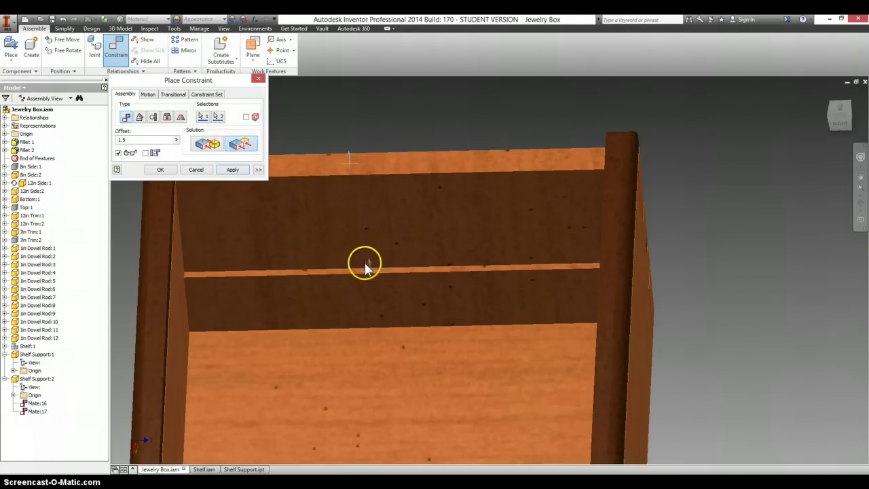
pyautogui.click(232, 170)
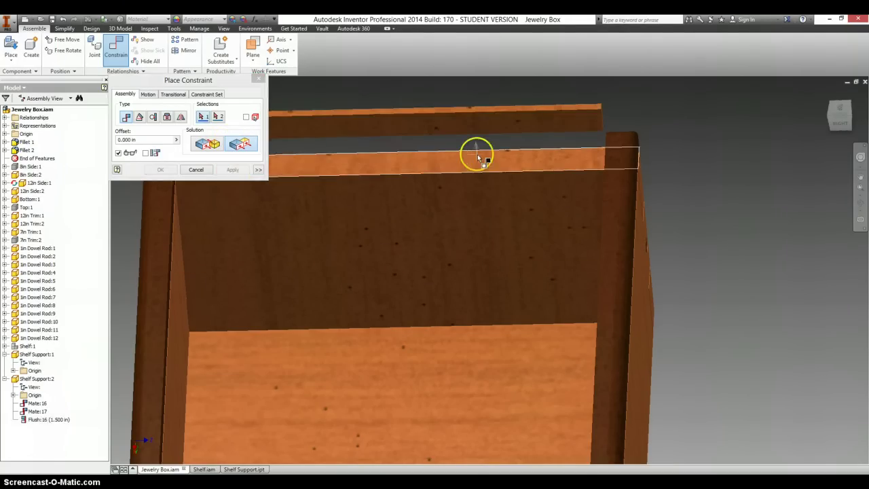
pyautogui.click(257, 79)
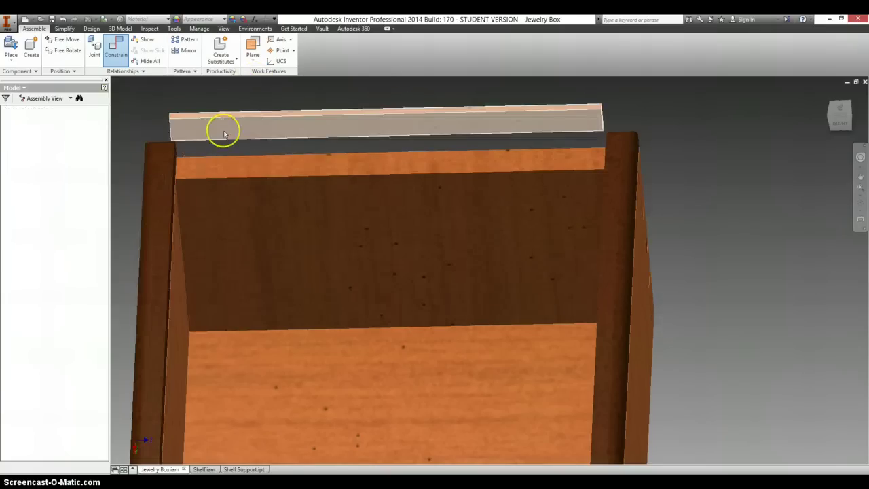
# Change Flush:16's offset to -1.500 in, lowering Shelf Support:2 inside the box
pyautogui.click(228, 131)
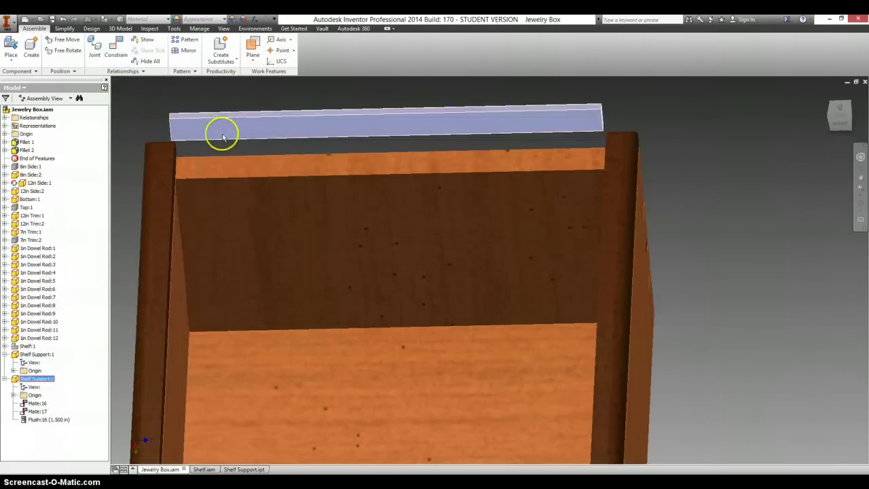
pyautogui.click(42, 419)
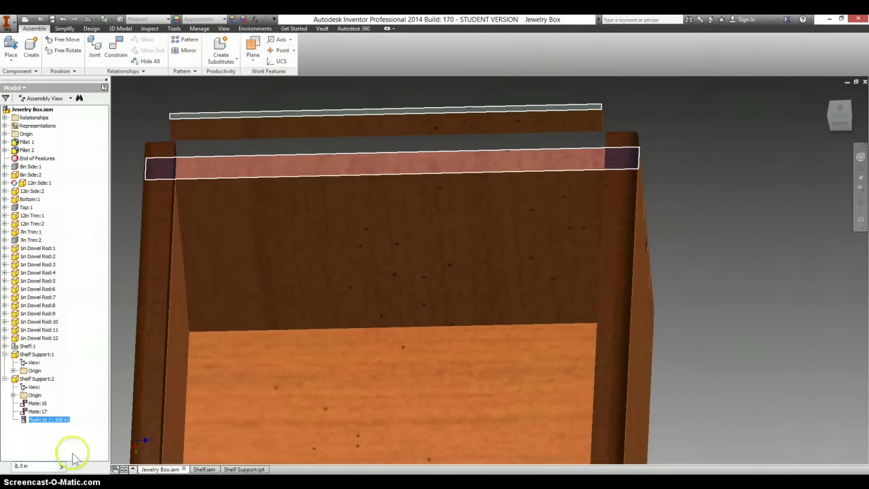
pyautogui.press('Return')
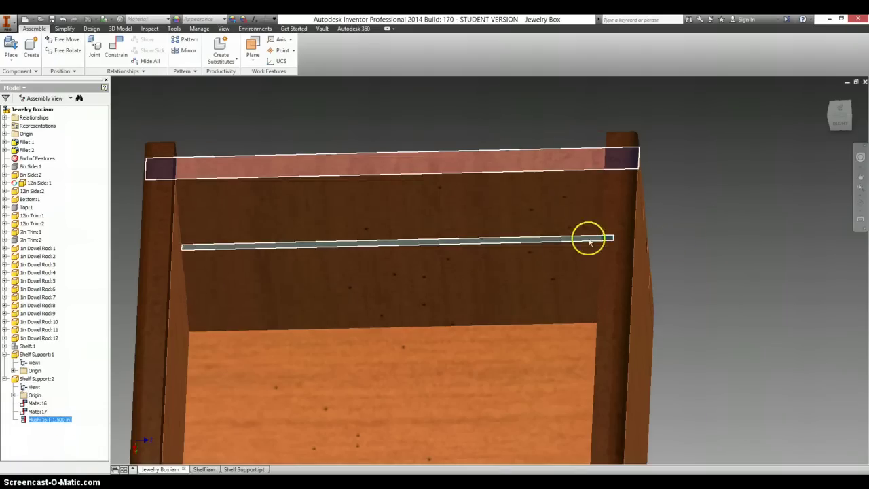
pyautogui.click(332, 124)
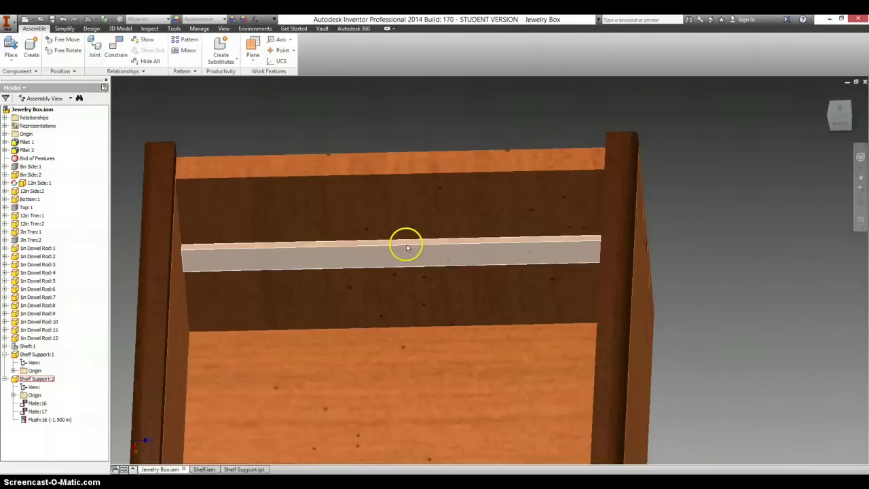
pyautogui.scroll(5, 414, 241)
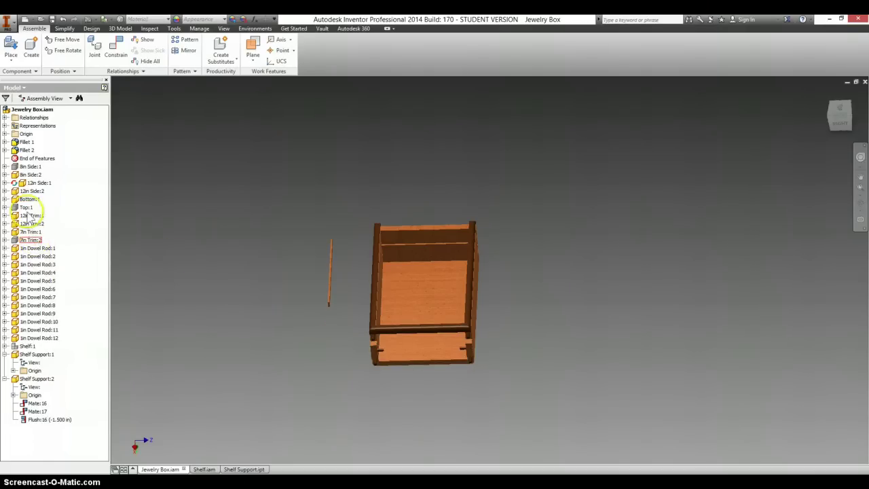
# Toggle 8in Side:1's visibility and orbit the box to an isometric corner view
pyautogui.rightClick(30, 170)
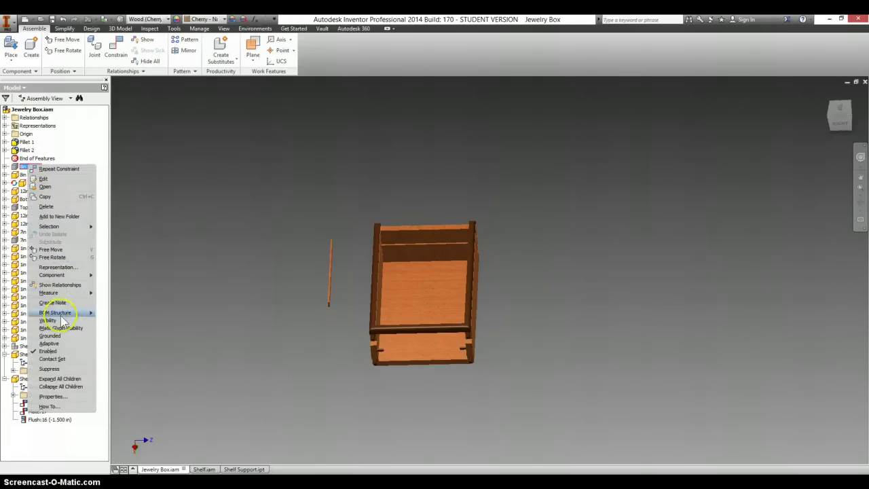
pyautogui.click(58, 321)
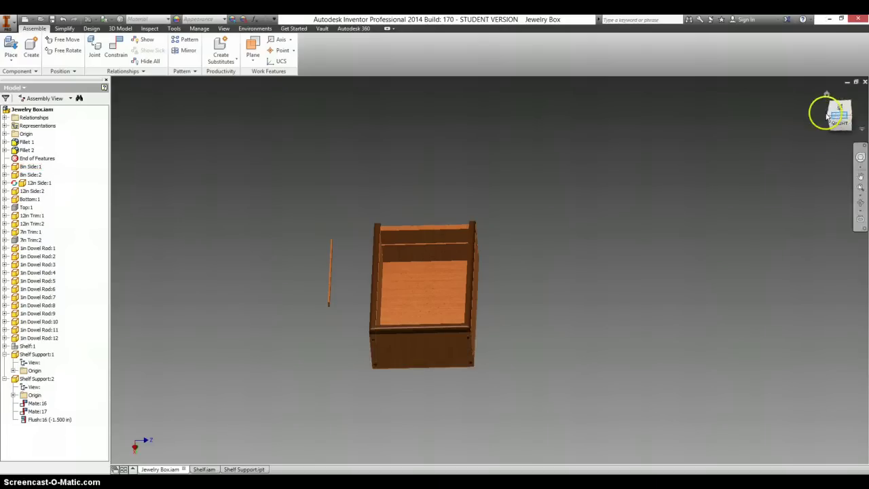
pyautogui.moveTo(832, 107); pyautogui.dragTo(819, 128)
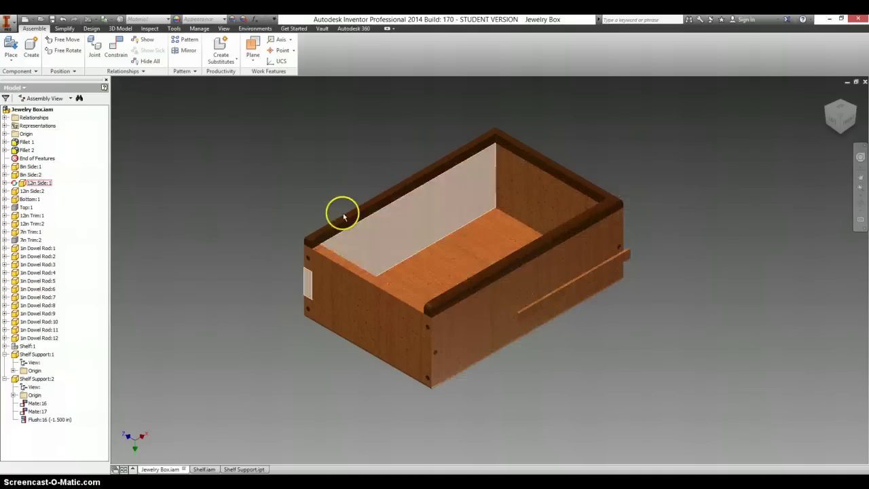
# Mate Shelf Support:1's face to the inner face of the box side
pyautogui.click(114, 46)
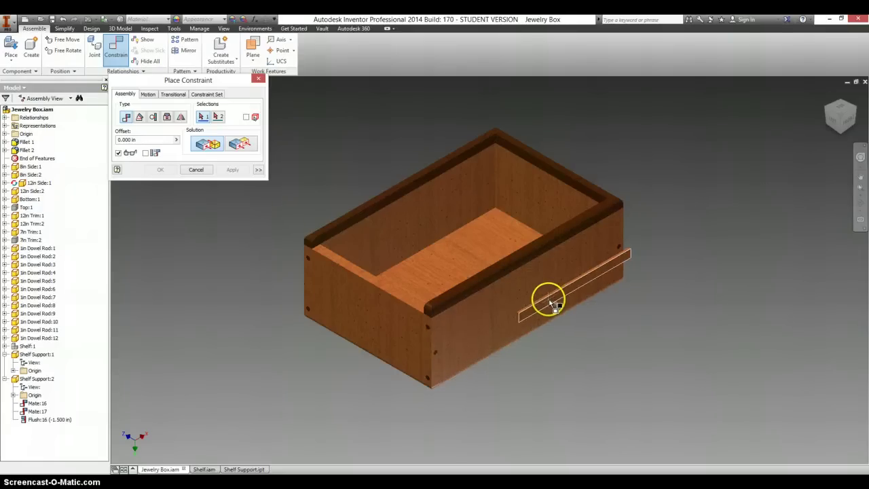
pyautogui.click(551, 303)
pyautogui.click(531, 207)
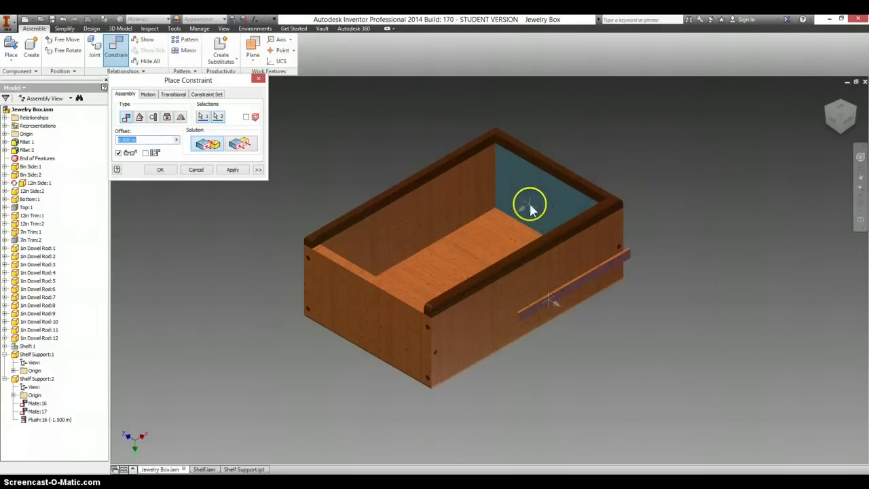
pyautogui.click(233, 170)
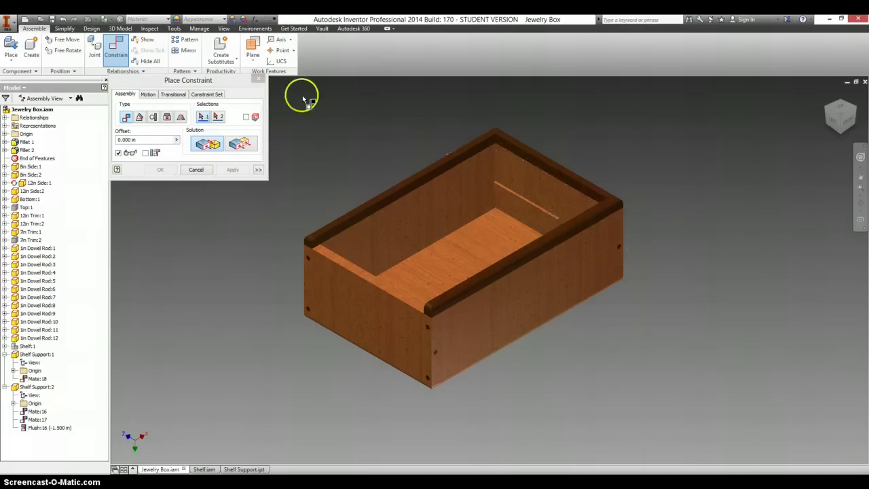
pyautogui.click(259, 79)
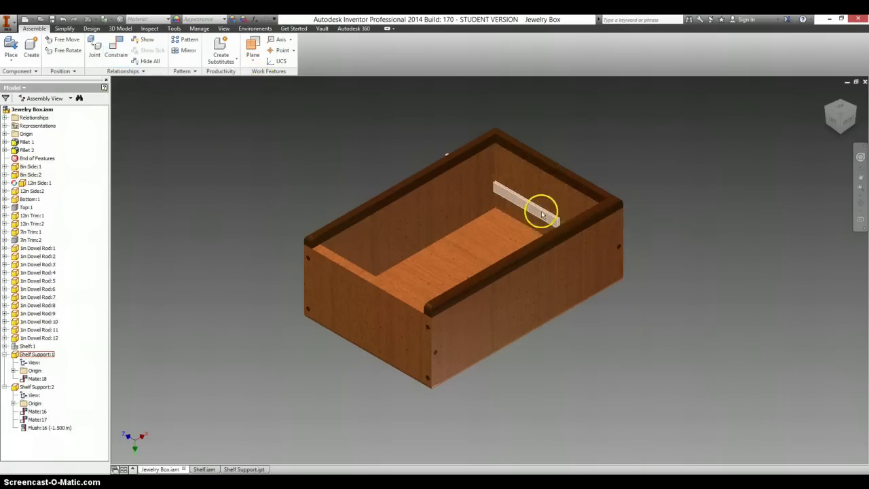
# Drag Shelf Support:1 aside, then mate its end face to the box's inner back wall
pyautogui.moveTo(542, 215); pyautogui.dragTo(720, 274)
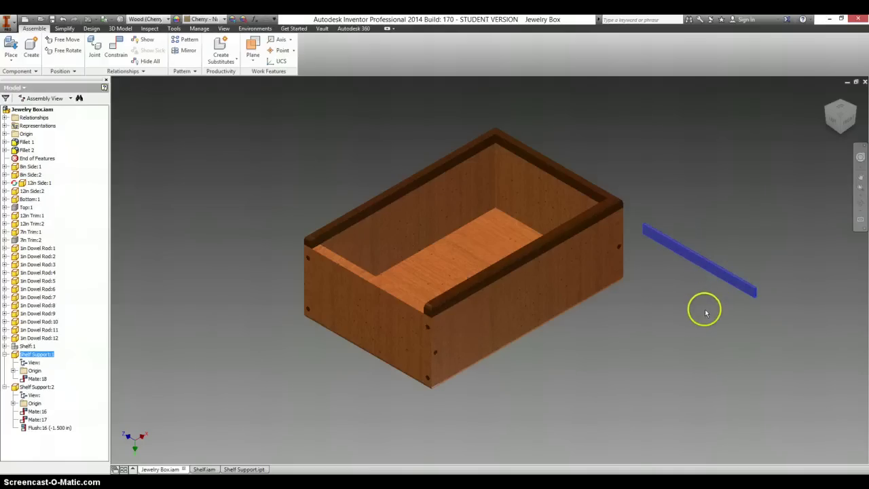
pyautogui.click(666, 303)
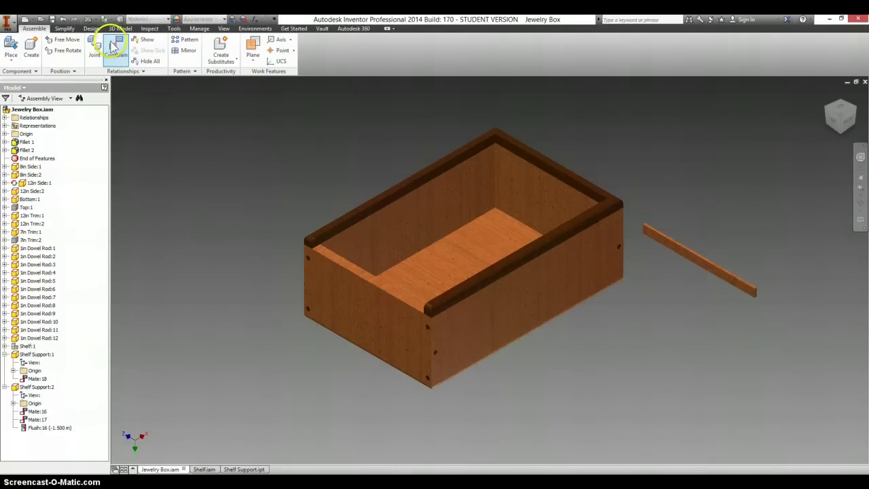
pyautogui.scroll(5, 761, 290)
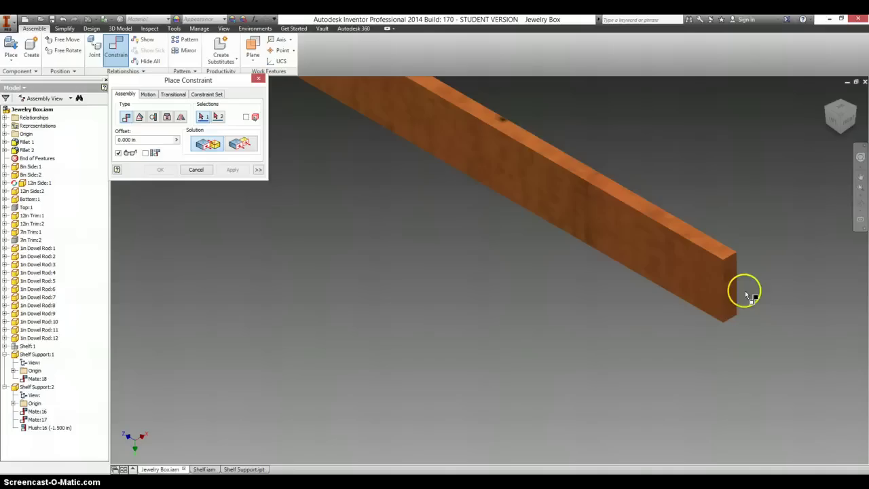
pyautogui.click(731, 293)
pyautogui.scroll(-5, 678, 285)
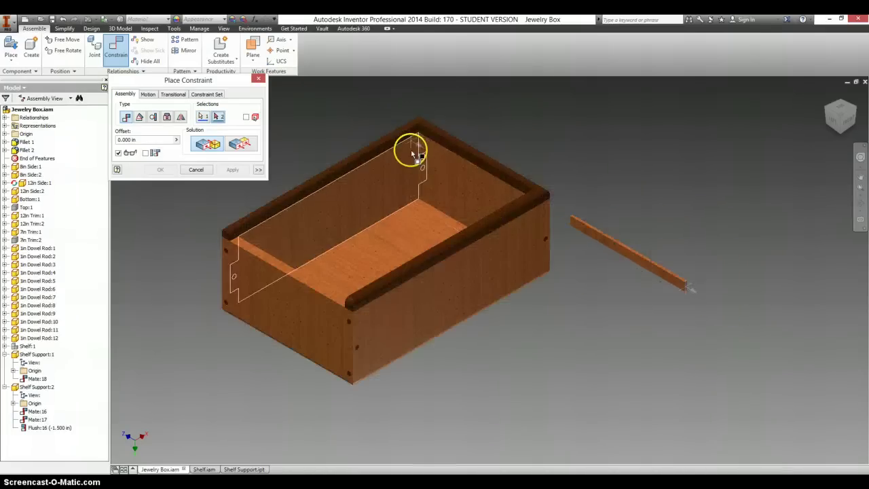
pyautogui.click(412, 175)
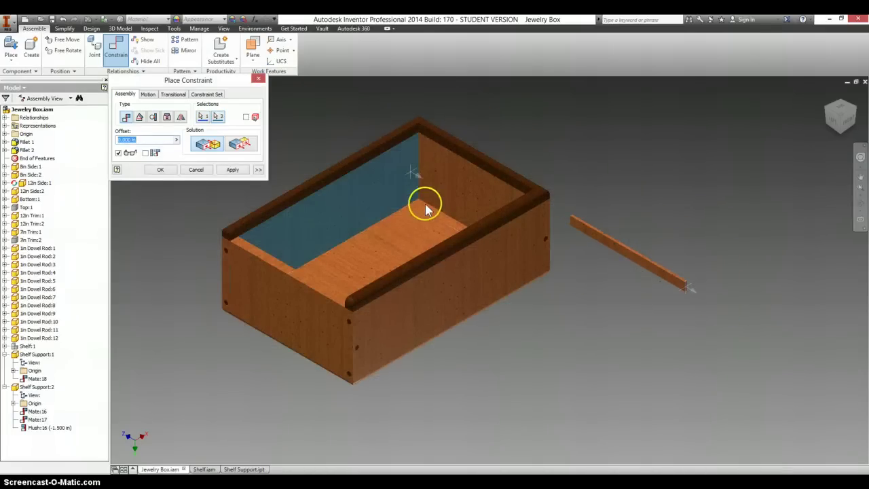
pyautogui.click(232, 170)
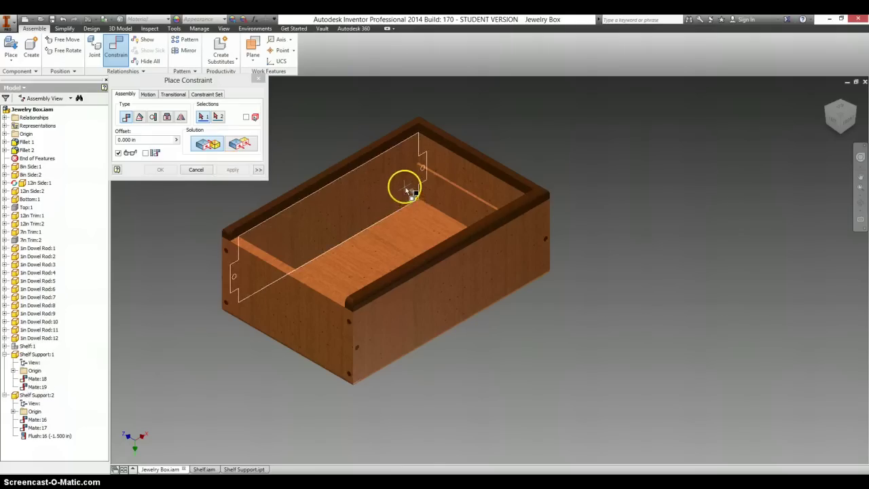
# Add a Flush constraint between a Shelf Support:1 edge and Shelf Support:2's groove edge
pyautogui.click(233, 142)
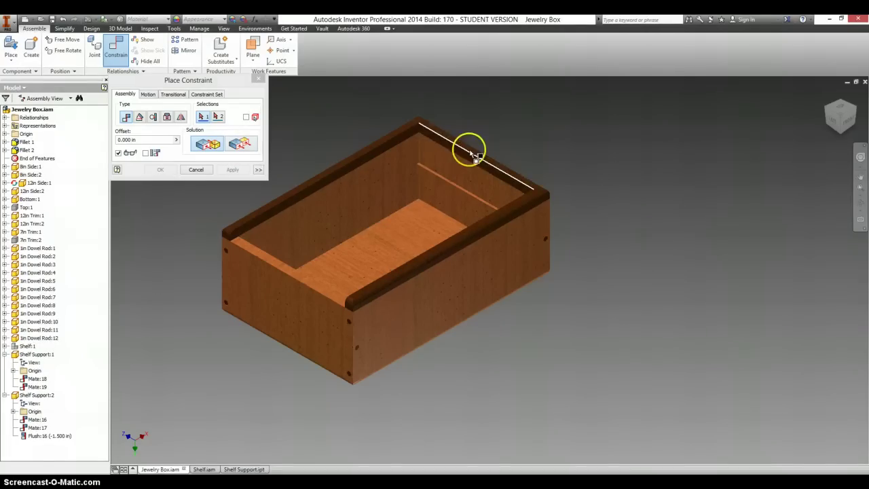
pyautogui.click(239, 144)
pyautogui.scroll(3, 438, 177)
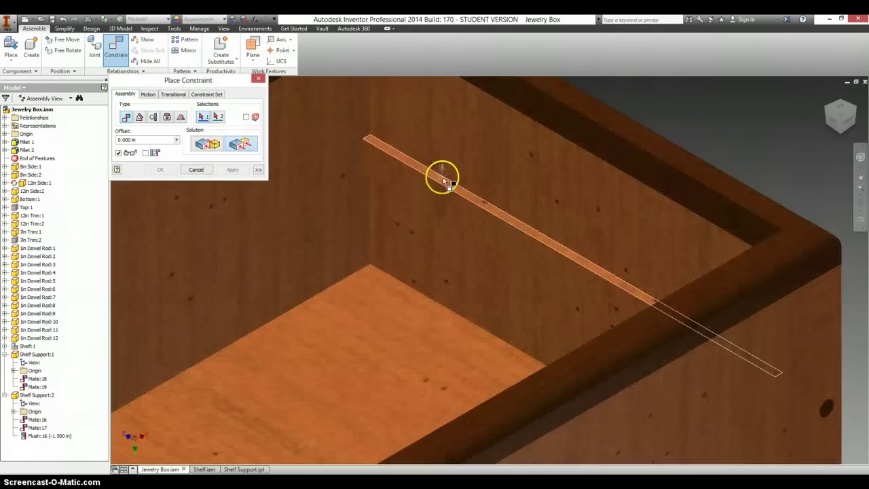
pyautogui.click(442, 180)
pyautogui.scroll(-5, 468, 178)
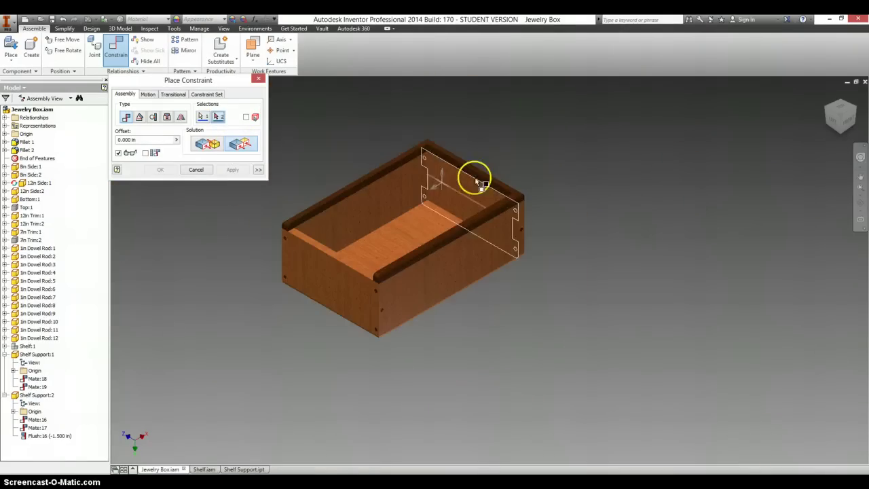
pyautogui.click(857, 109)
pyautogui.scroll(4, 410, 195)
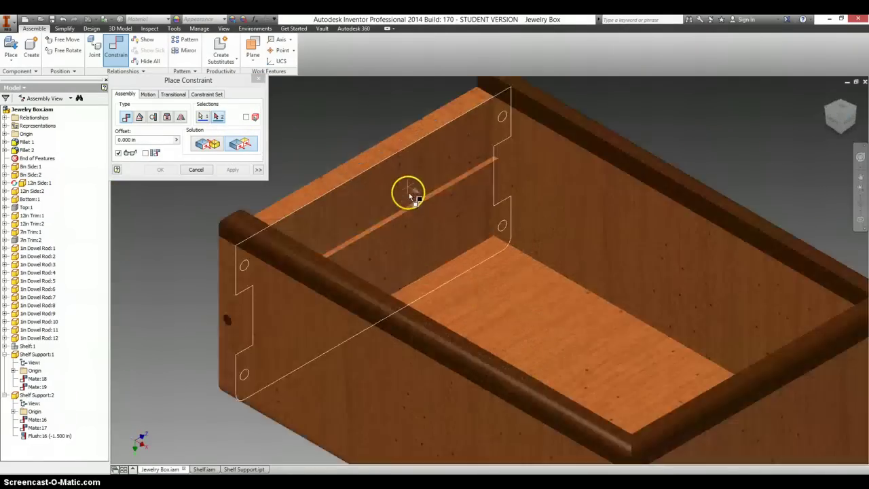
pyautogui.scroll(3, 414, 202)
pyautogui.click(421, 213)
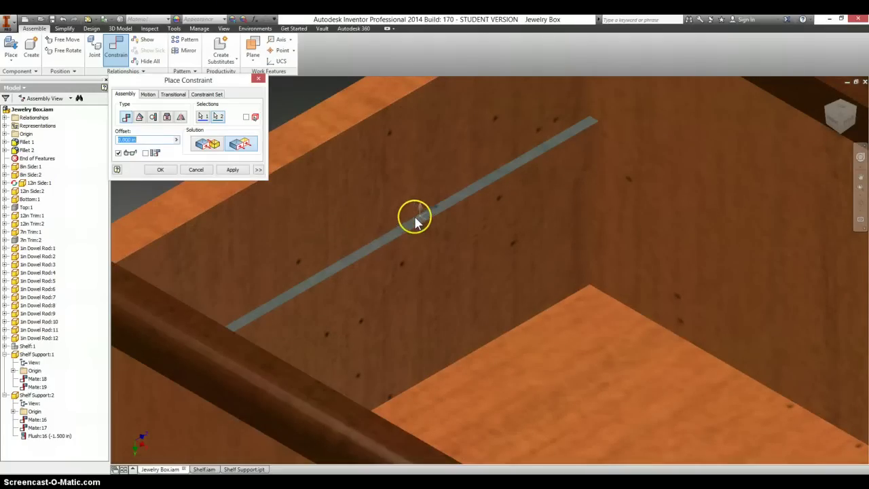
pyautogui.click(235, 170)
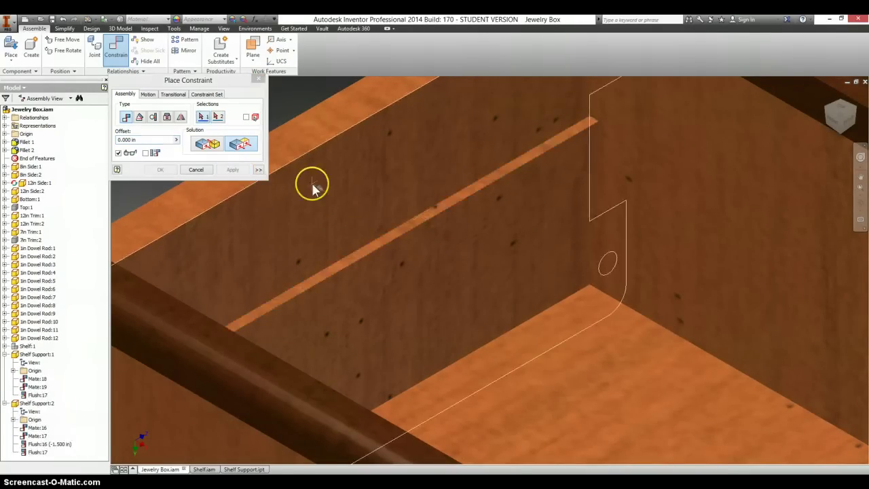
# Inspect the box from other corners and close Place Constraint
pyautogui.scroll(-5, 489, 214)
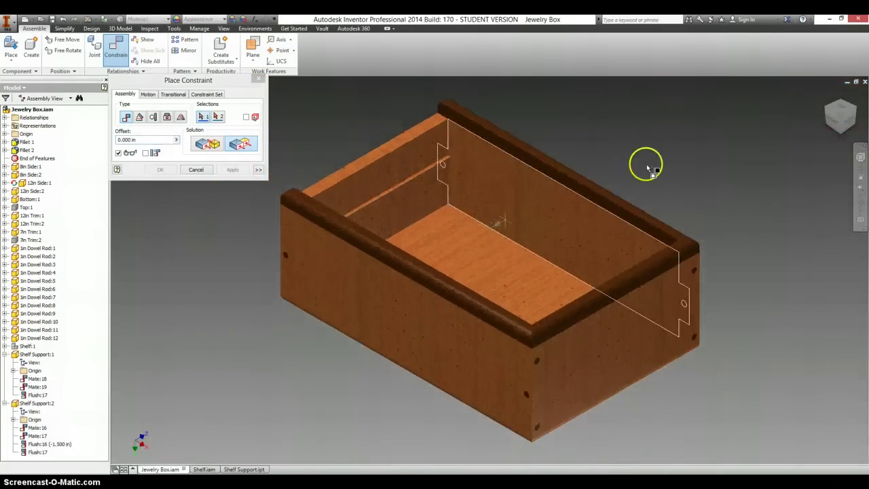
pyautogui.click(828, 108)
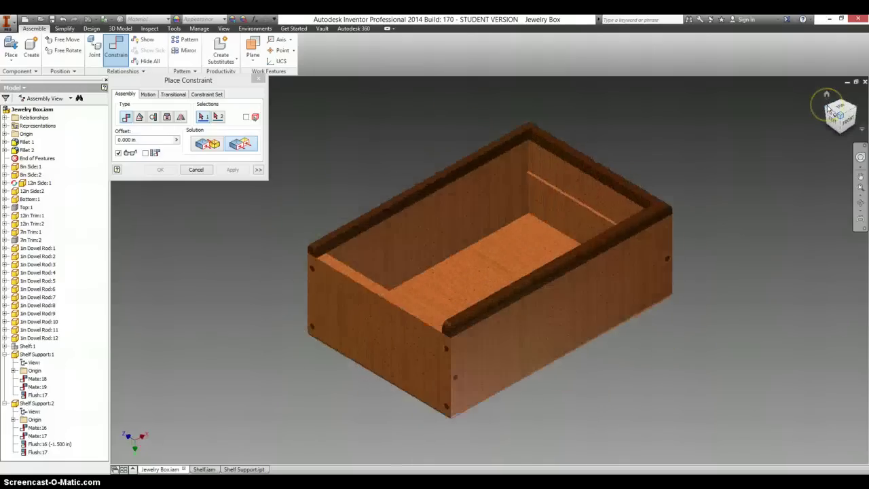
pyautogui.click(856, 110)
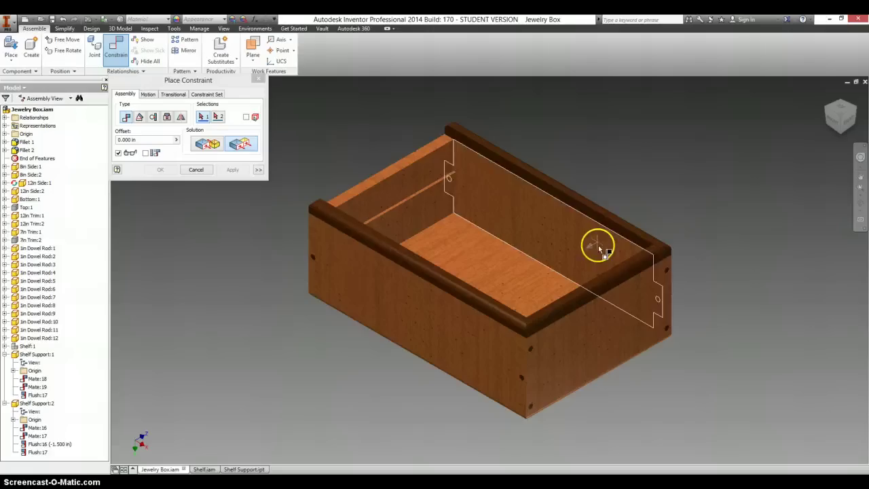
pyautogui.click(258, 81)
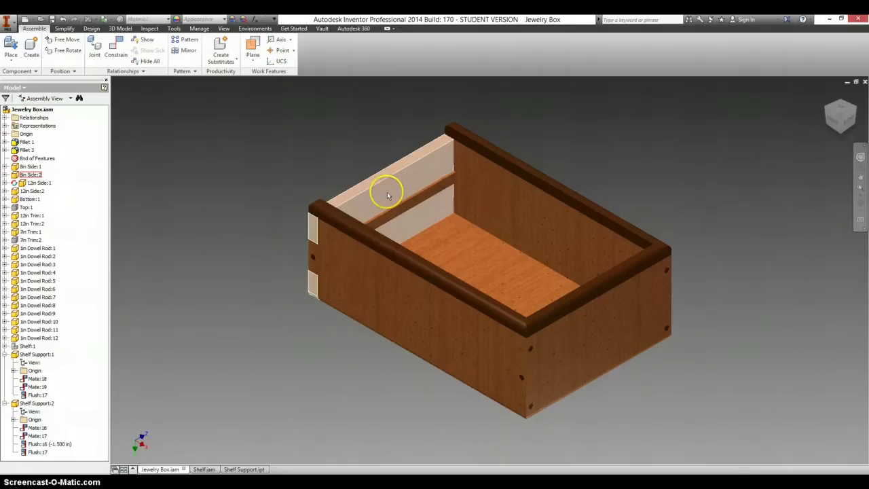
# Make 7in Trim:2 and Shelf:1 visible again so the shelf rests on its supports
pyautogui.rightClick(26, 241)
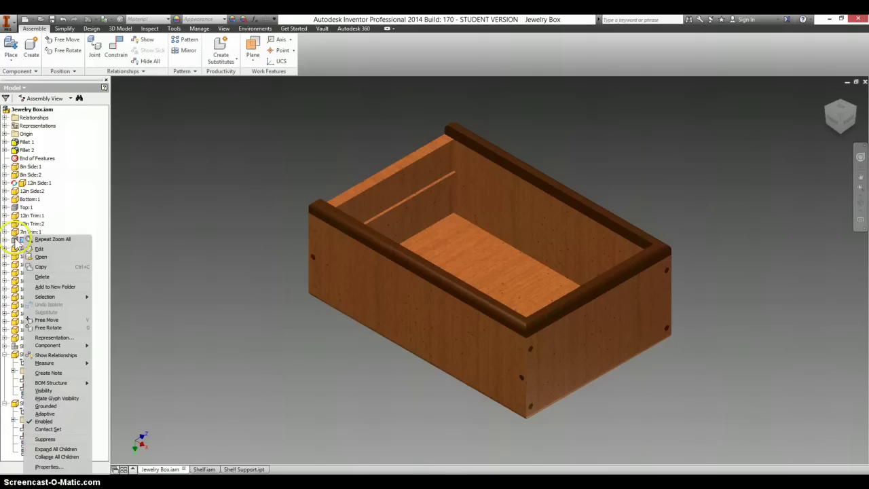
pyautogui.click(53, 422)
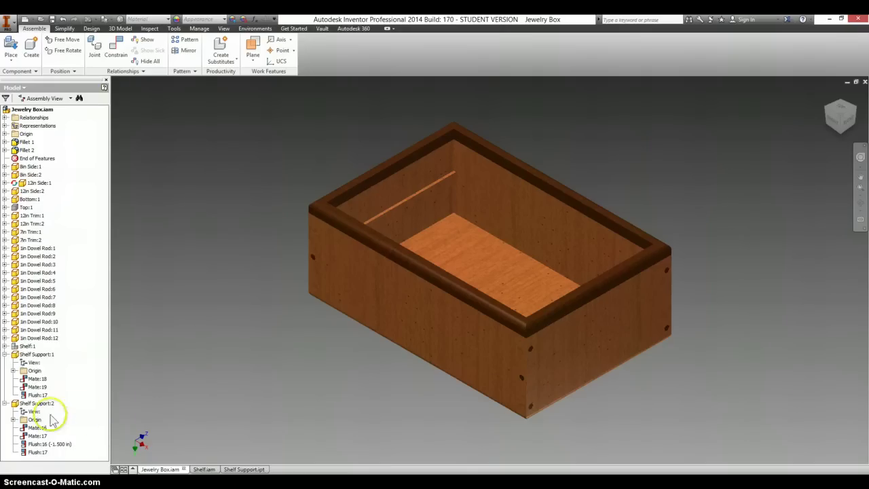
pyautogui.rightClick(27, 347)
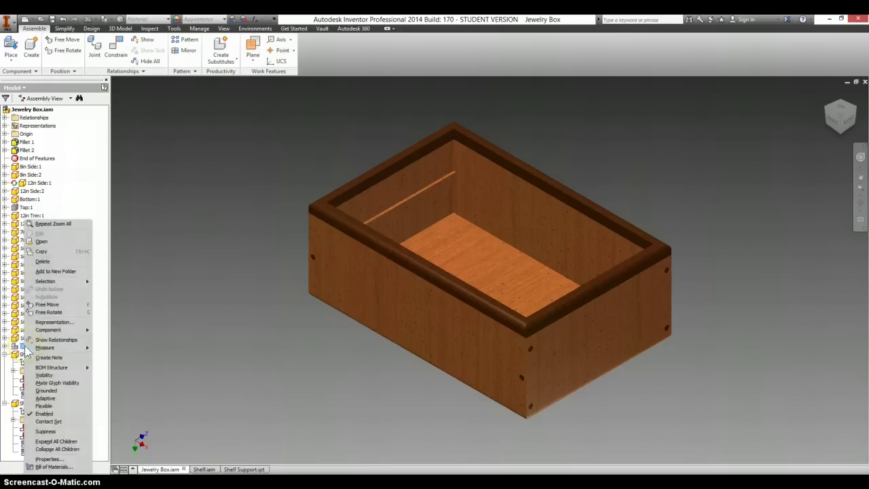
pyautogui.click(44, 375)
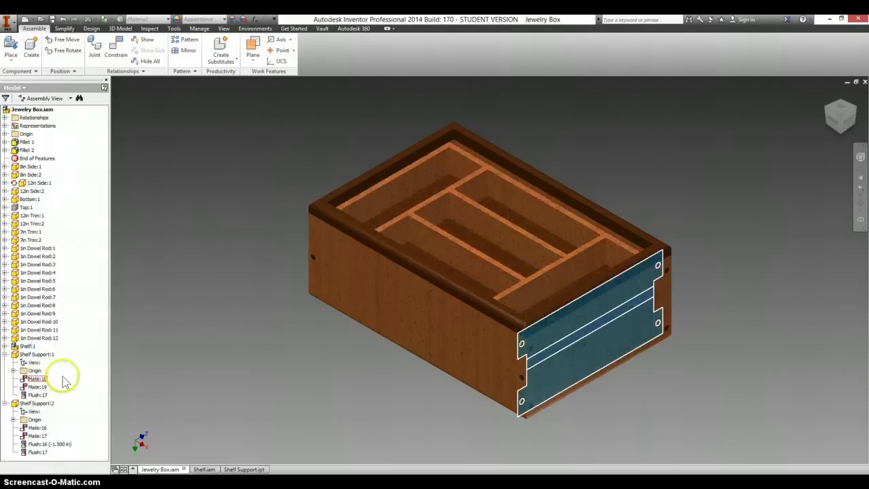
pyautogui.click(710, 340)
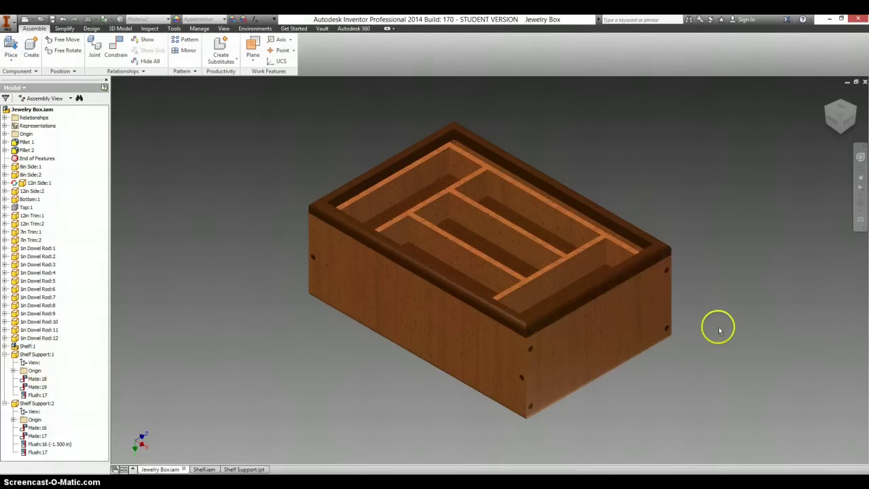
# Hide 8in Side:1 and check the shelf from the Right view, then Home view
pyautogui.rightClick(599, 345)
pyautogui.click(611, 350)
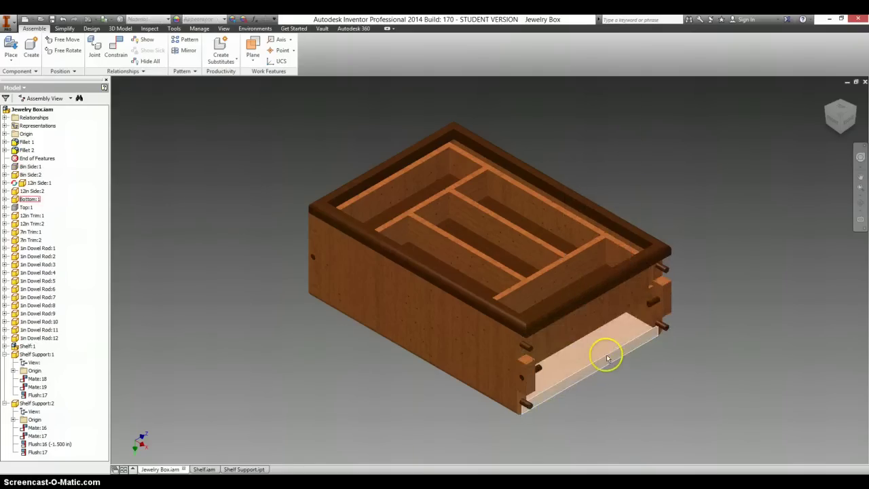
pyautogui.click(838, 136)
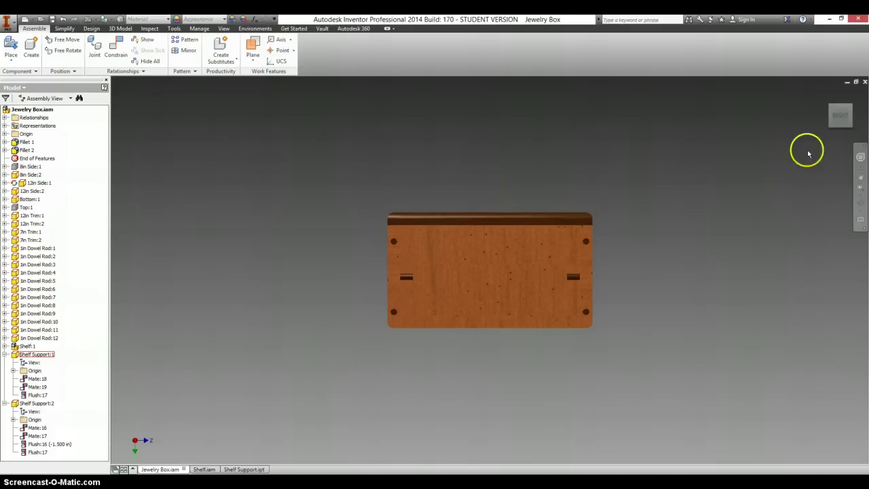
pyautogui.click(832, 112)
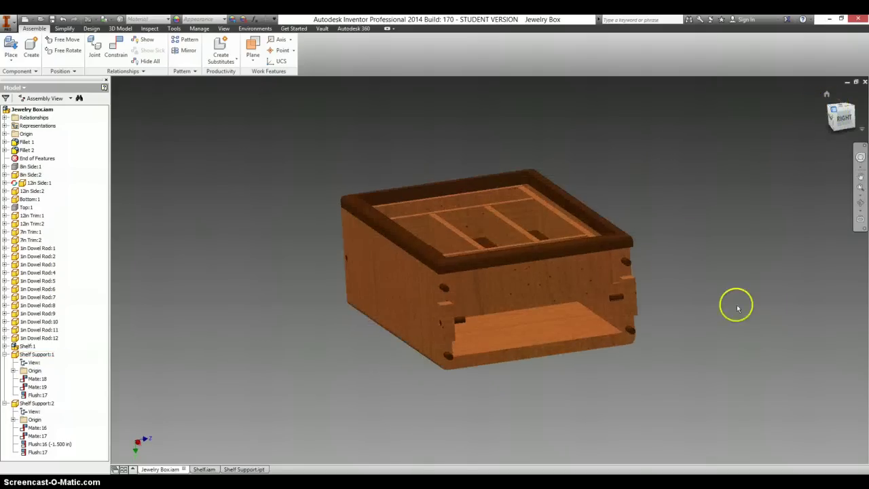
pyautogui.press('F6')
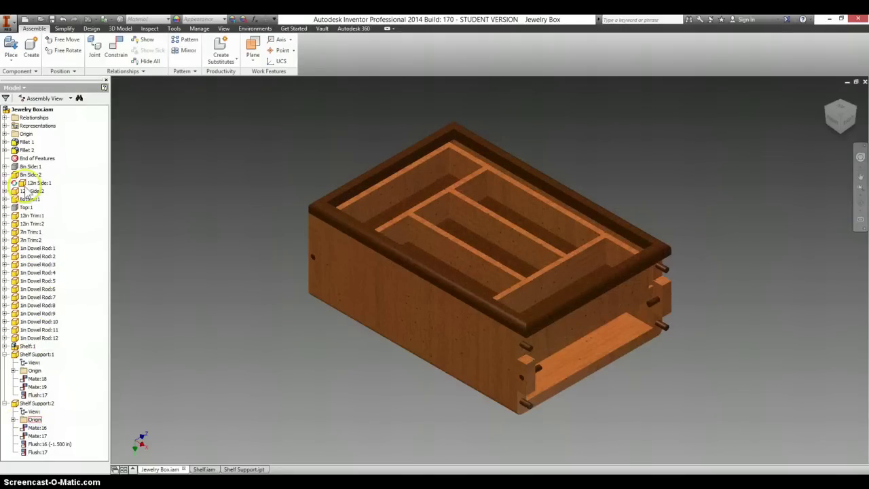
# Turn visibility back on for Top:1 and 8in Side:1, then zoom in
pyautogui.rightClick(26, 209)
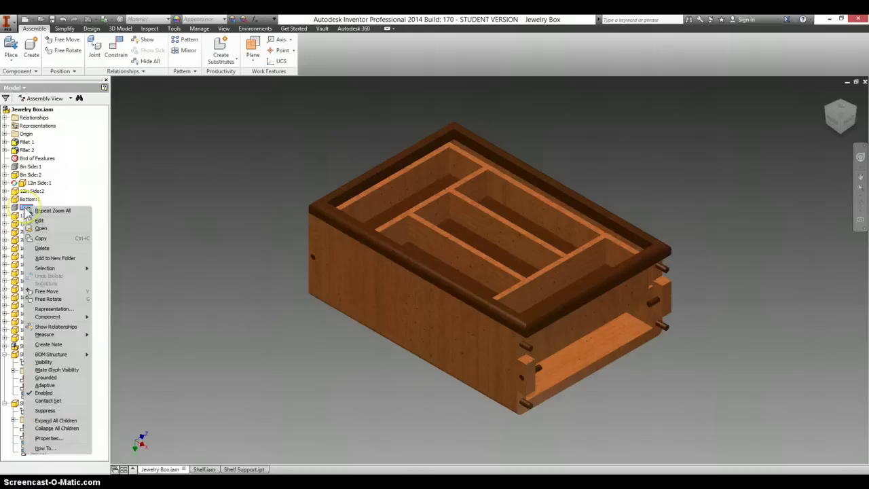
pyautogui.click(43, 362)
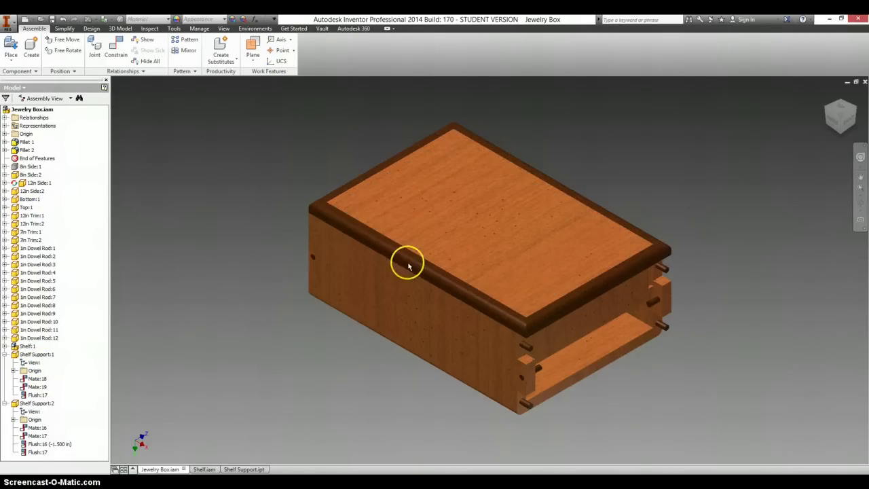
pyautogui.rightClick(28, 168)
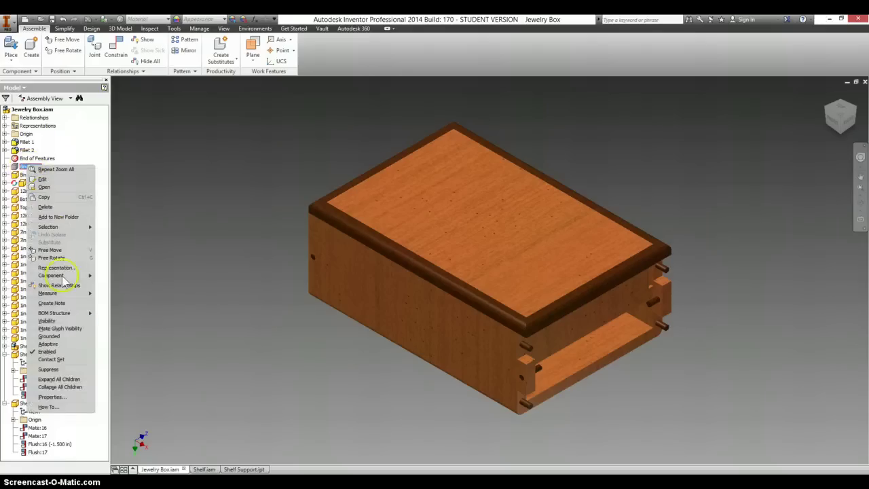
pyautogui.click(47, 321)
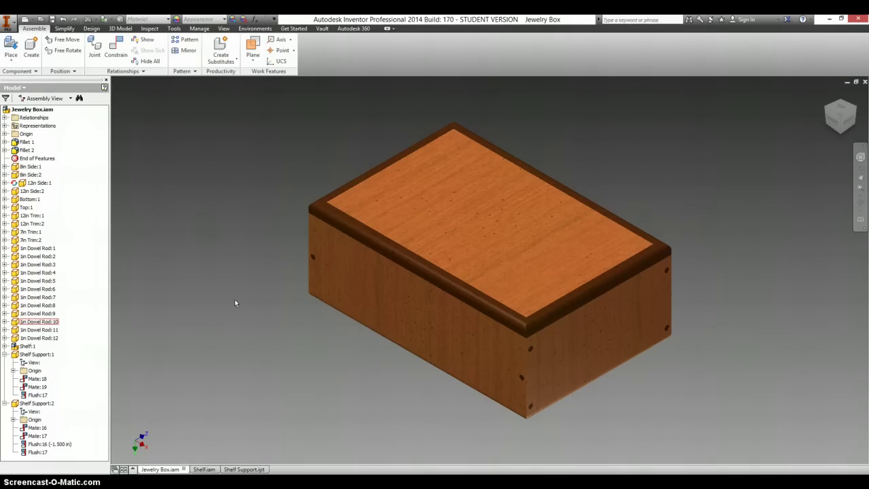
pyautogui.scroll(-2, 235, 306)
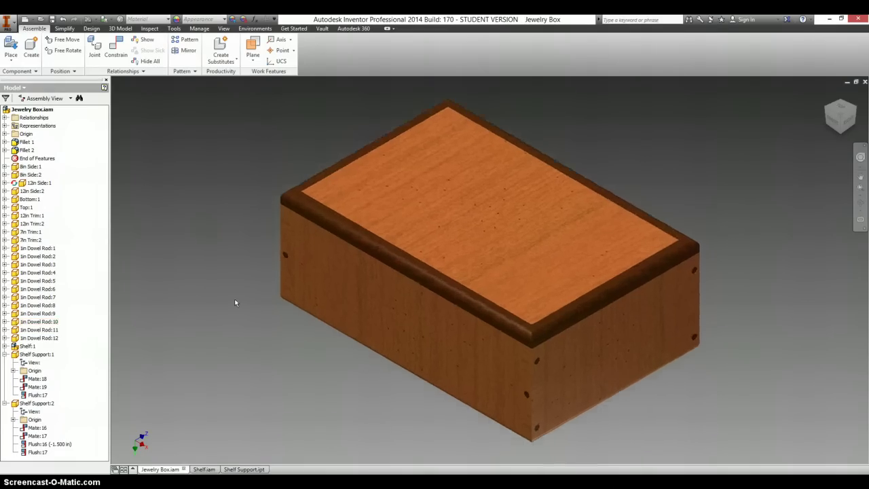